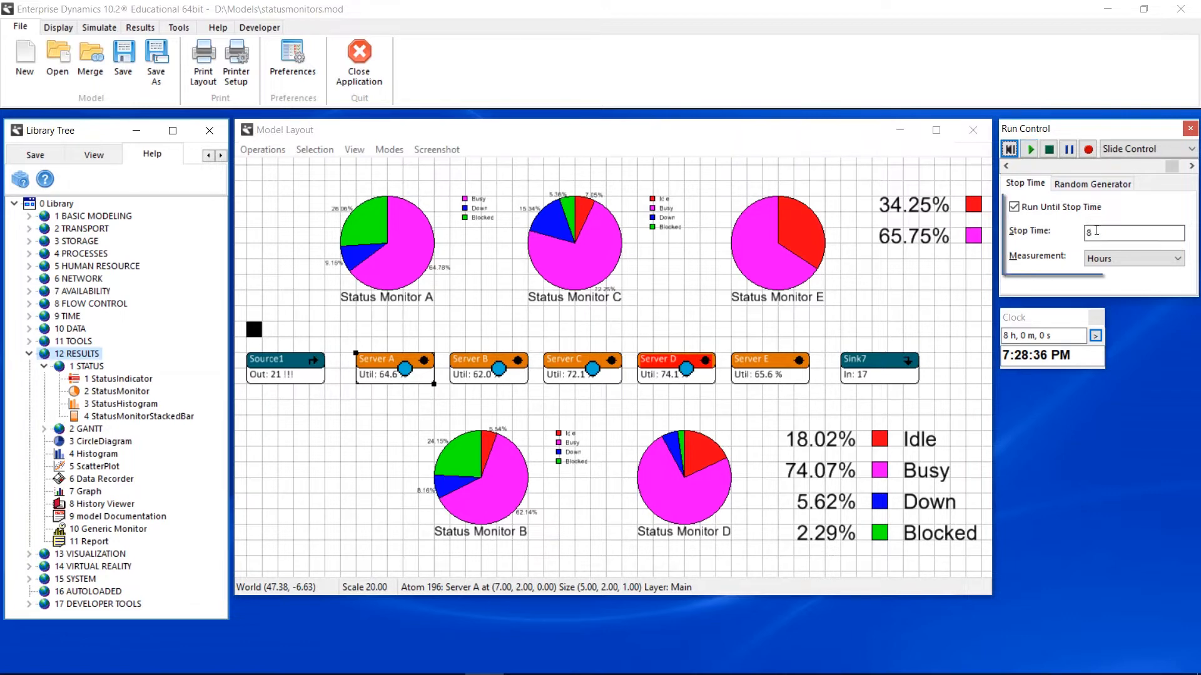
Step: Set the stop time to 40 hours, reset the status monitor model and run the simulation
drag(1099, 233, 1077, 232)
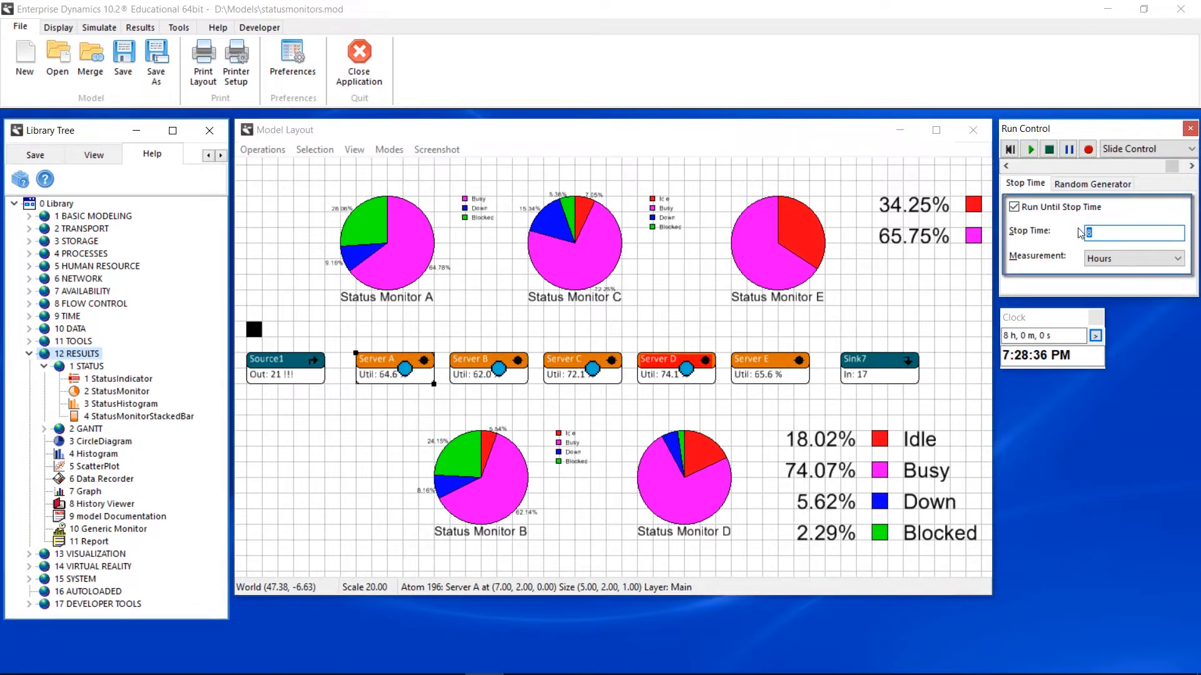
text(40)
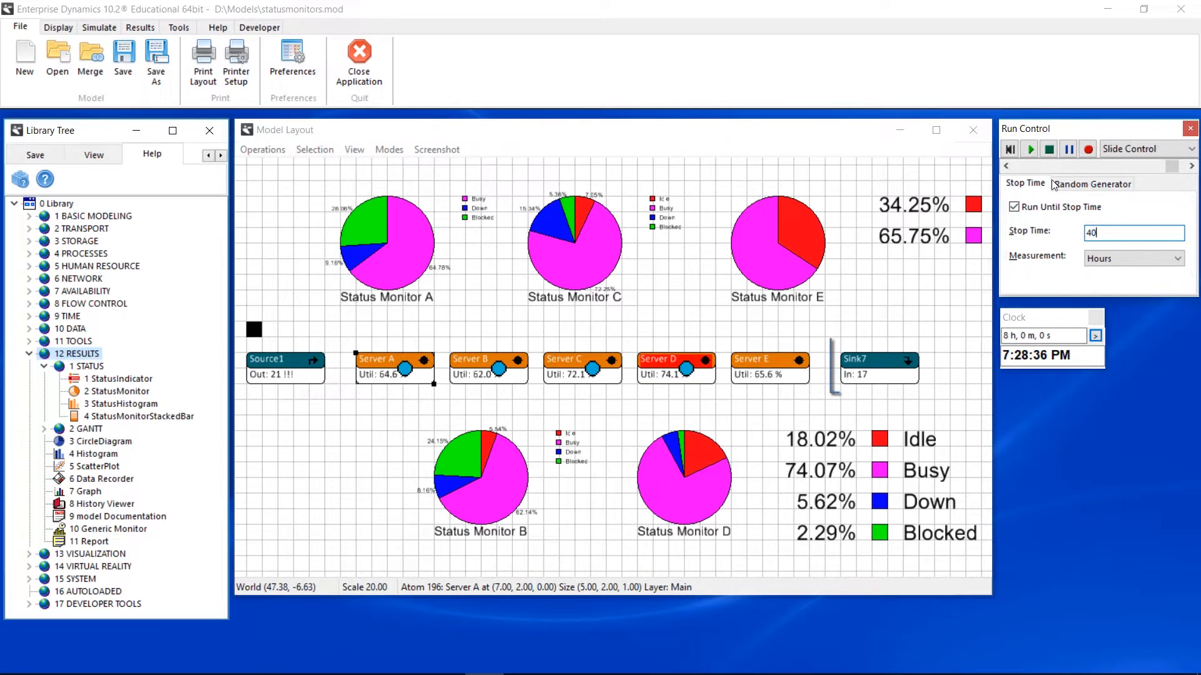
click(1008, 149)
click(1031, 151)
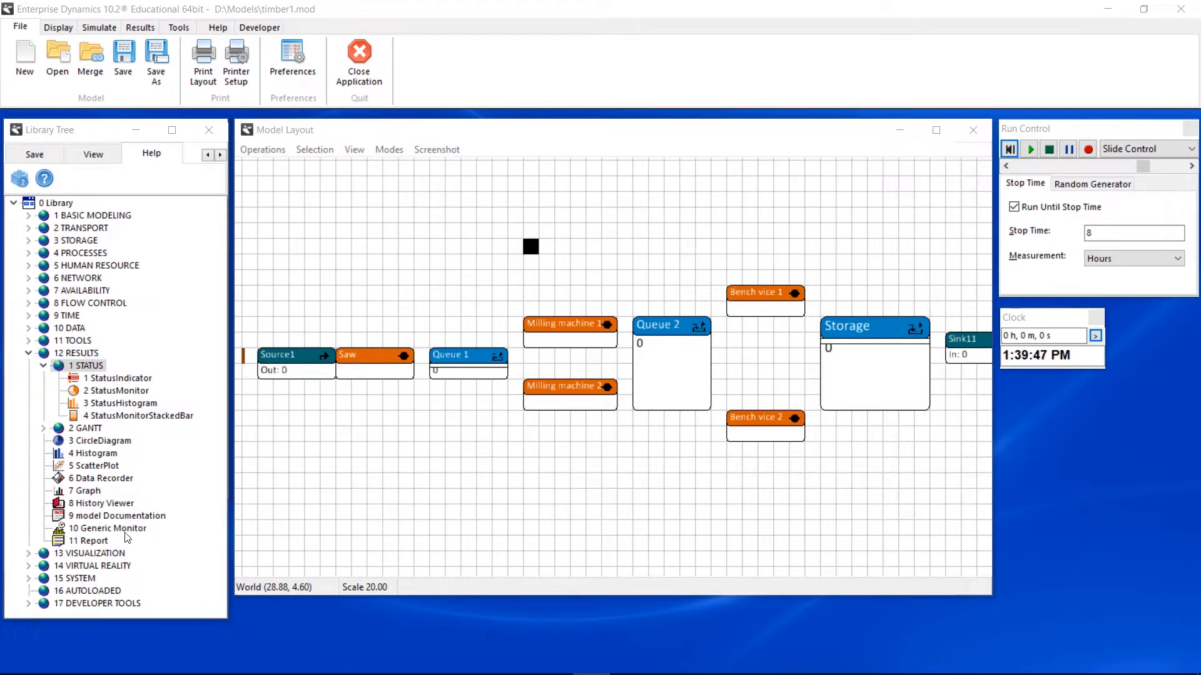
Step: Place a Generic Monitor above the milling machines and set its variable to monitor to "4. Content"
drag(119, 529, 618, 211)
double_click(618, 212)
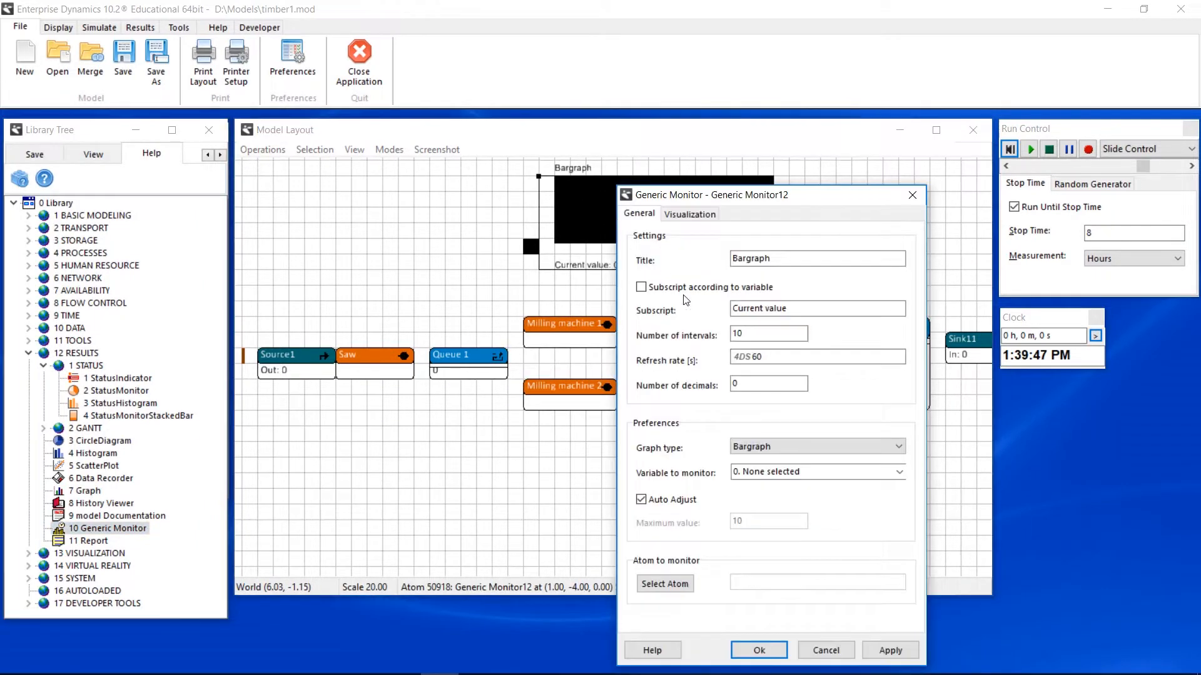
click(899, 473)
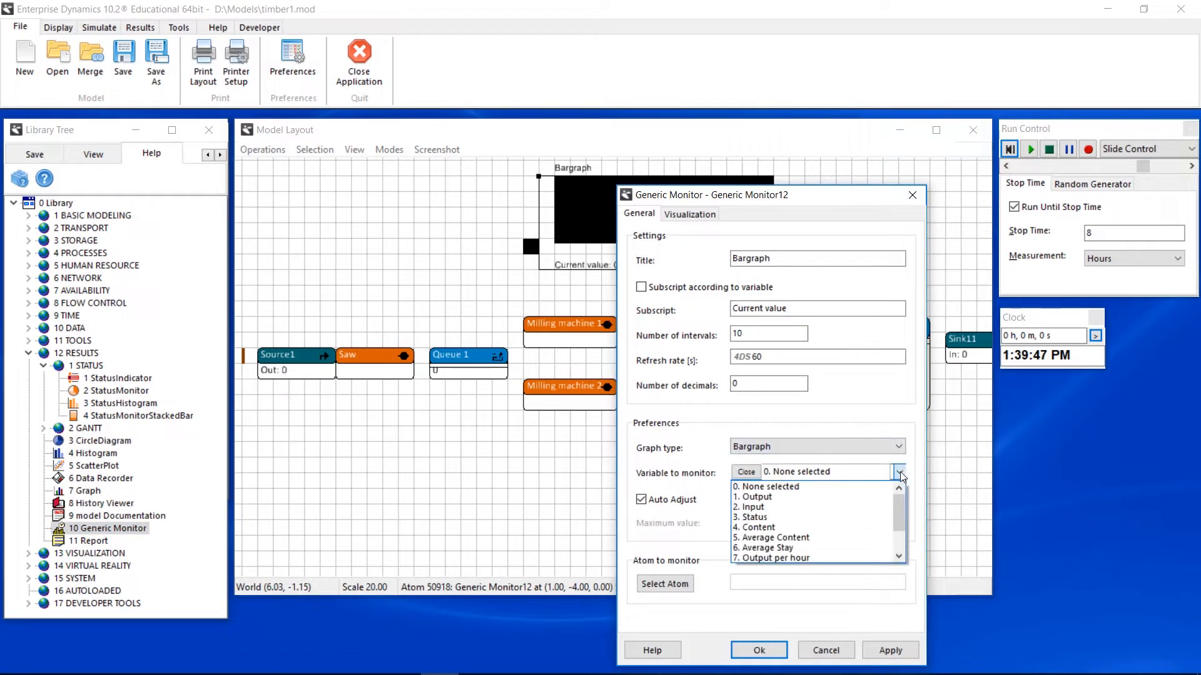
click(849, 528)
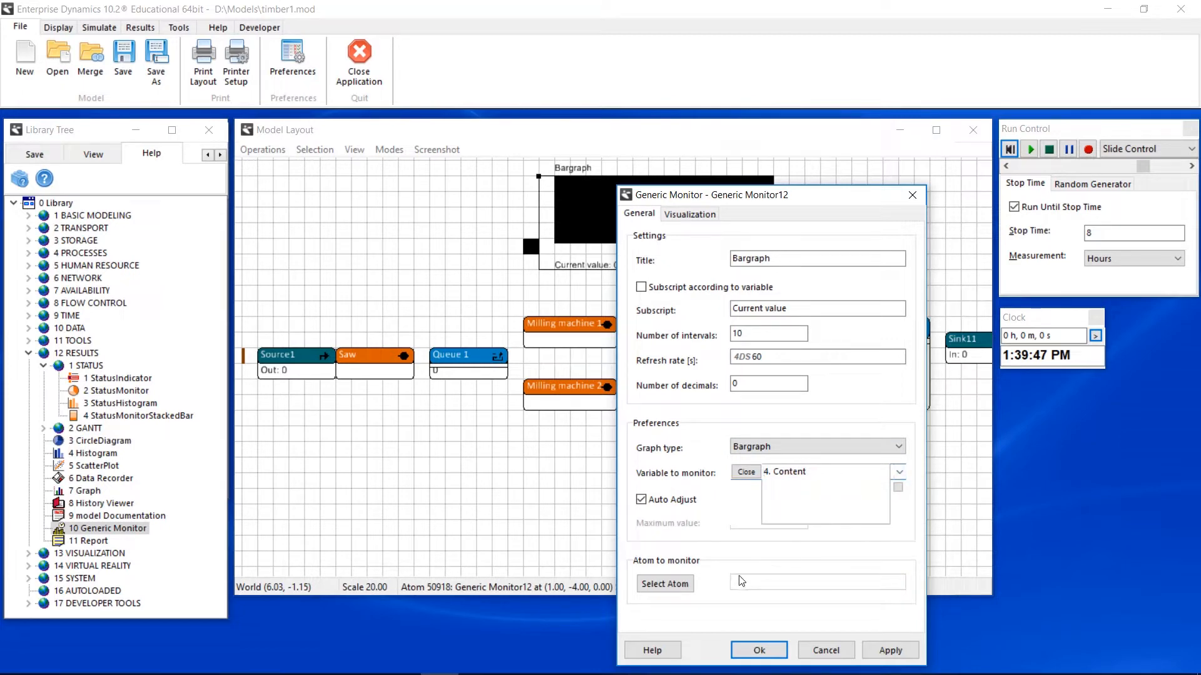
click(738, 472)
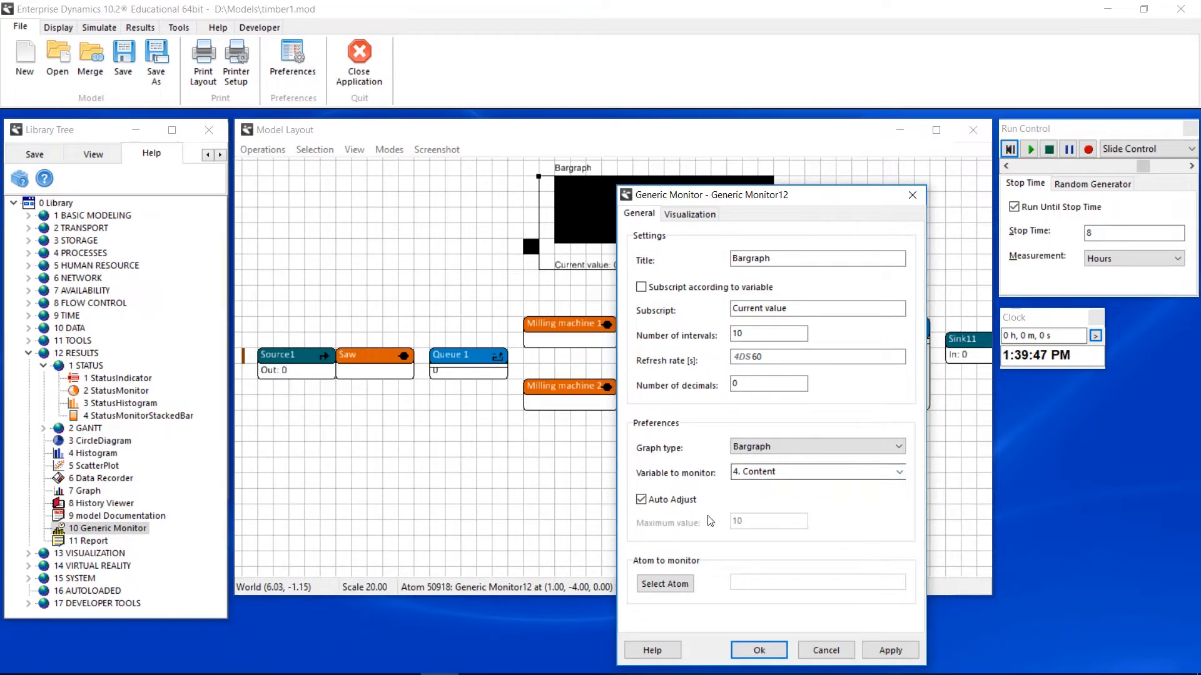
Step: Choose Queue 2 as the atom to monitor and apply the monitor's settings
click(670, 585)
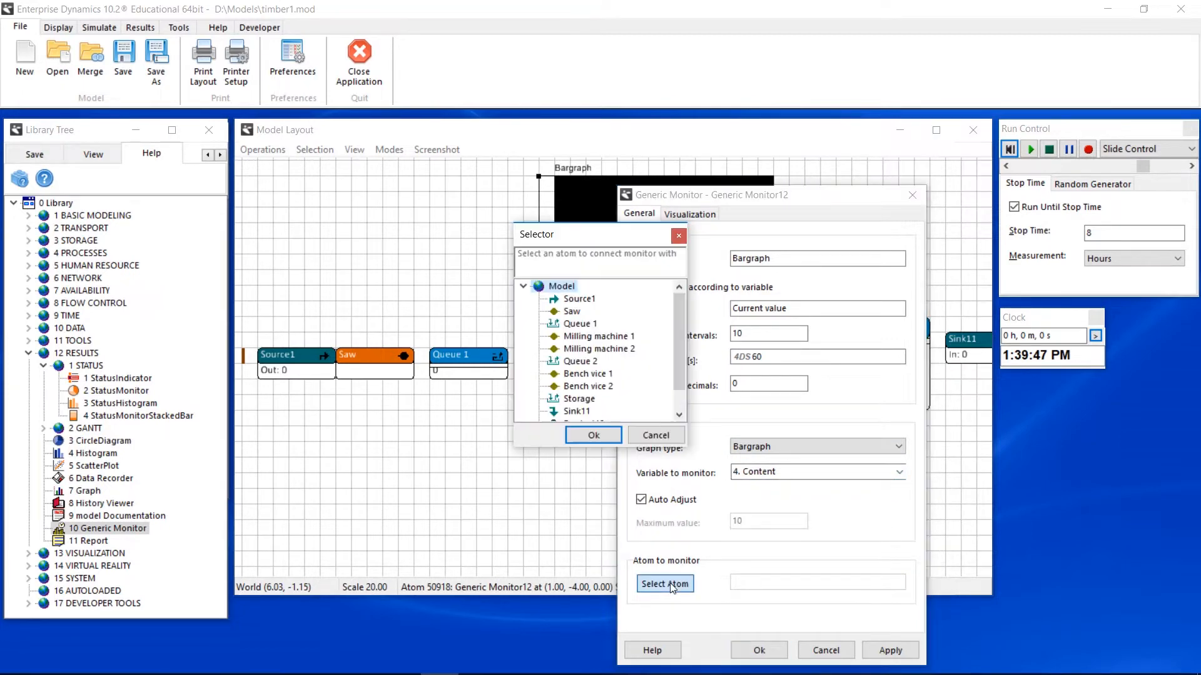
click(592, 365)
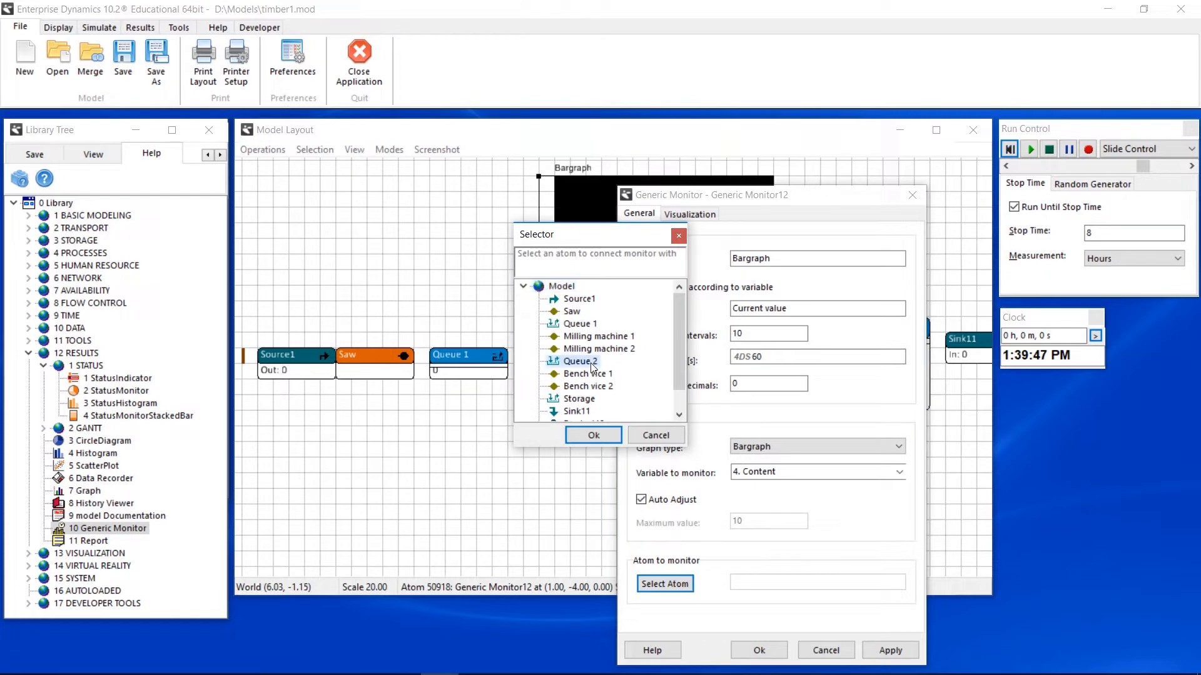
click(596, 434)
click(759, 650)
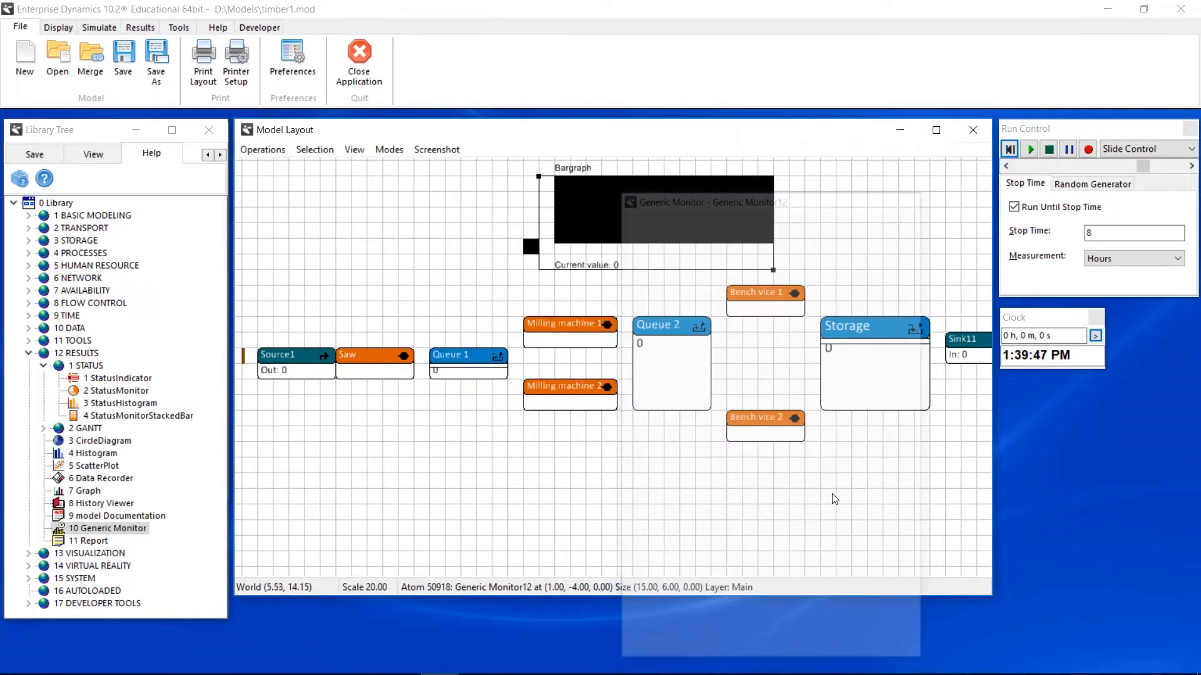
Step: Reset and run the simulation to check the Queue 2 content bar graph, and reset the model again
click(1011, 151)
click(1030, 150)
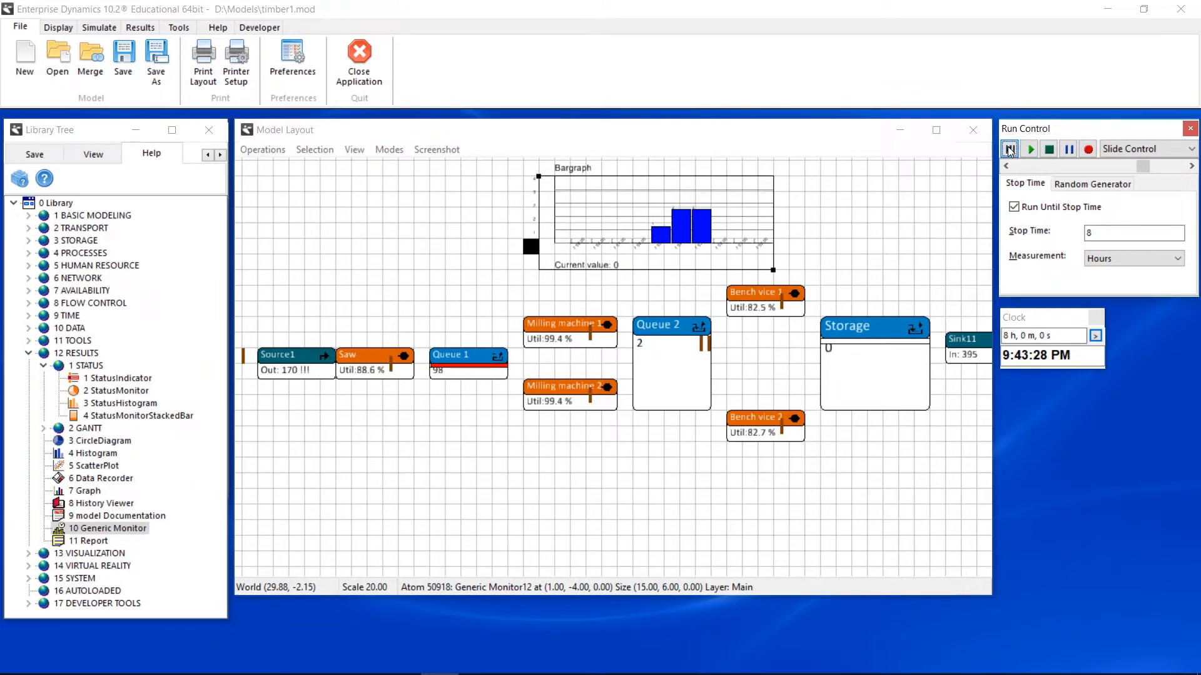
click(1010, 150)
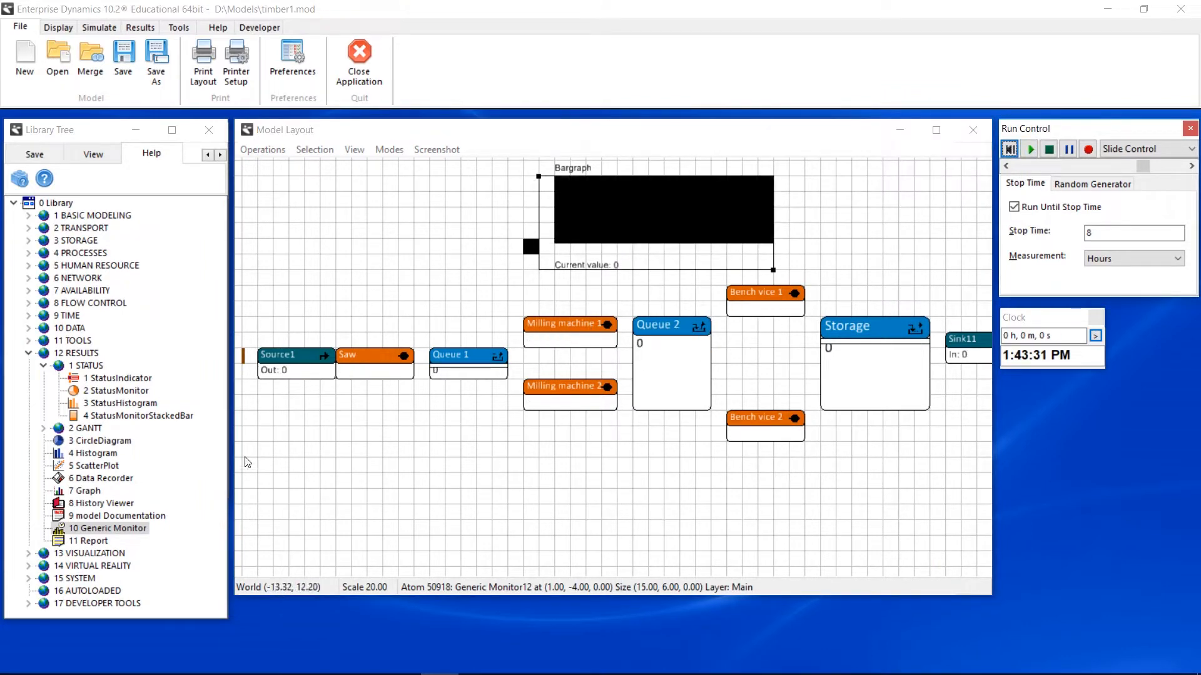
Step: Place a second Generic Monitor below the production line and set its variable to monitor to "7. Output per hour"
drag(108, 529, 436, 470)
click(515, 498)
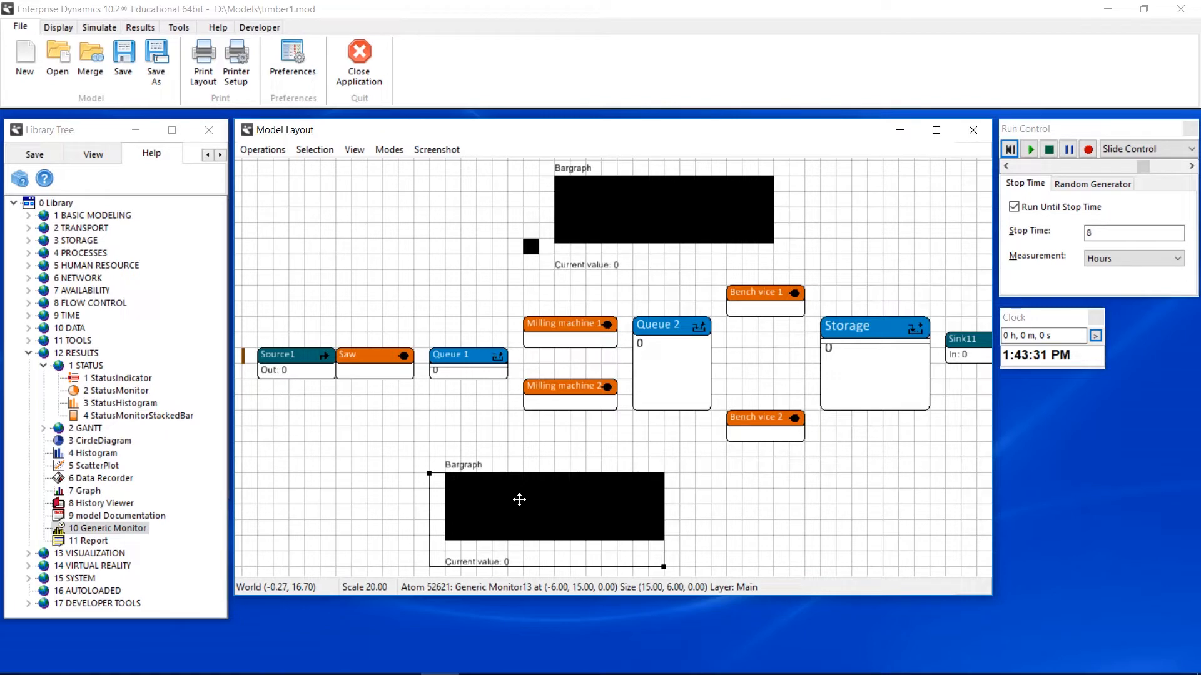
double_click(519, 499)
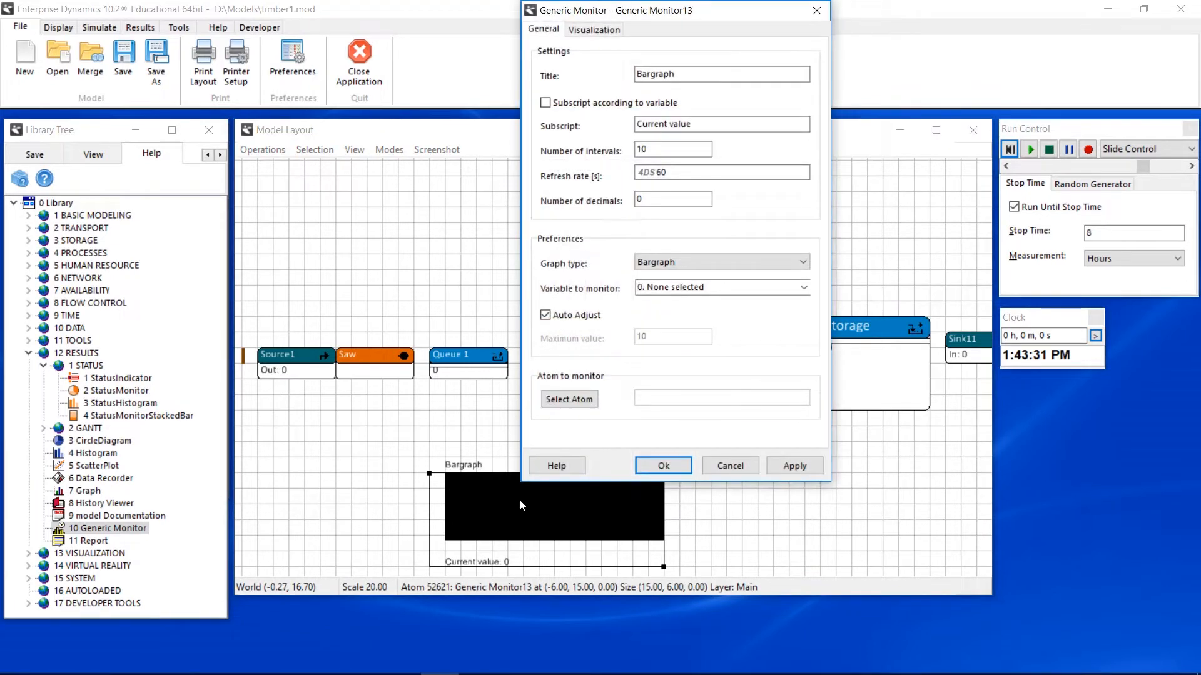
click(804, 289)
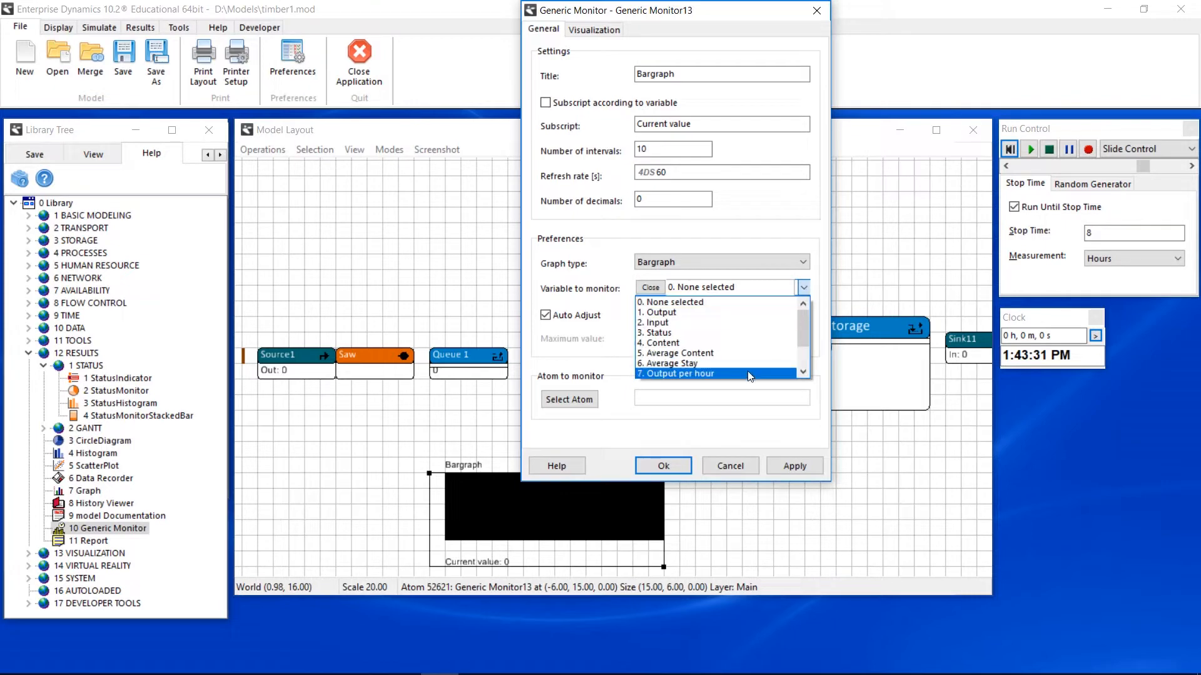
click(749, 374)
click(650, 287)
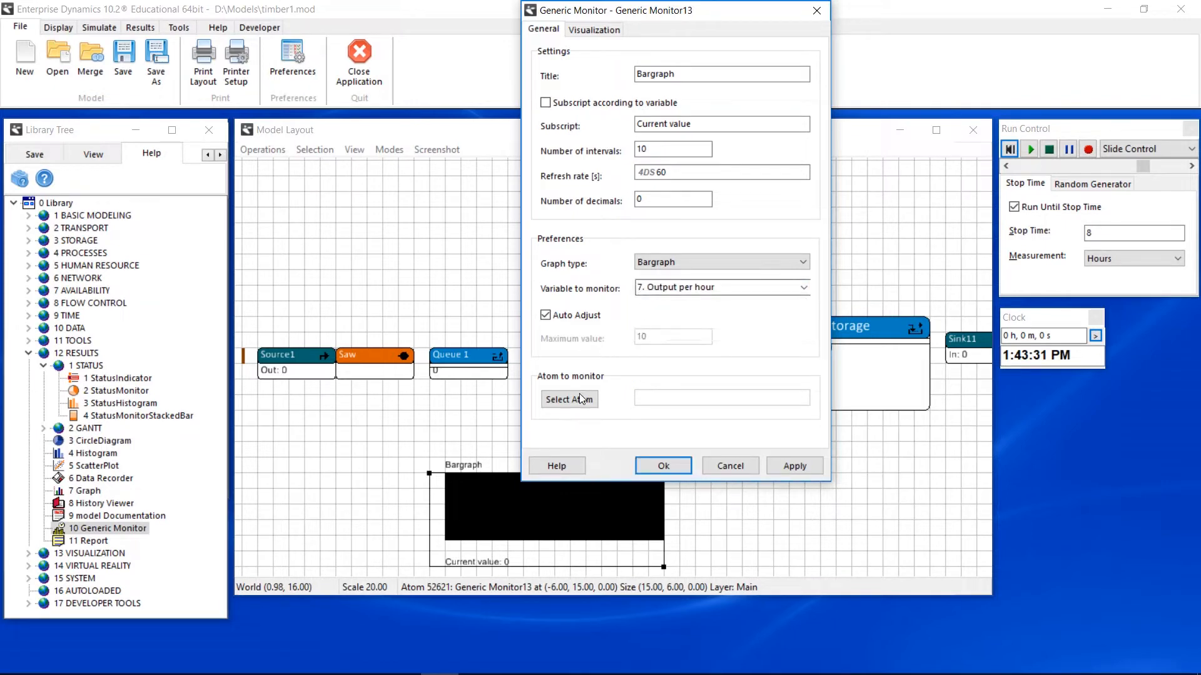
Step: Choose Storage as the atom for the second monitor
click(582, 399)
drag(677, 309, 681, 360)
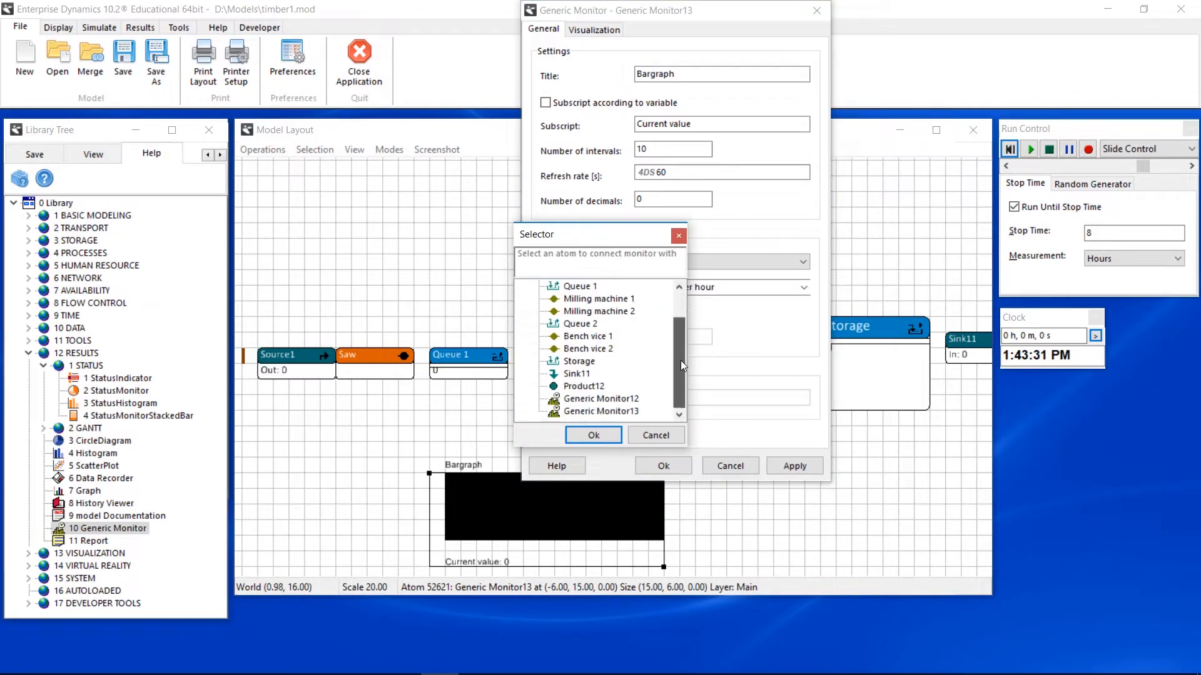
click(586, 361)
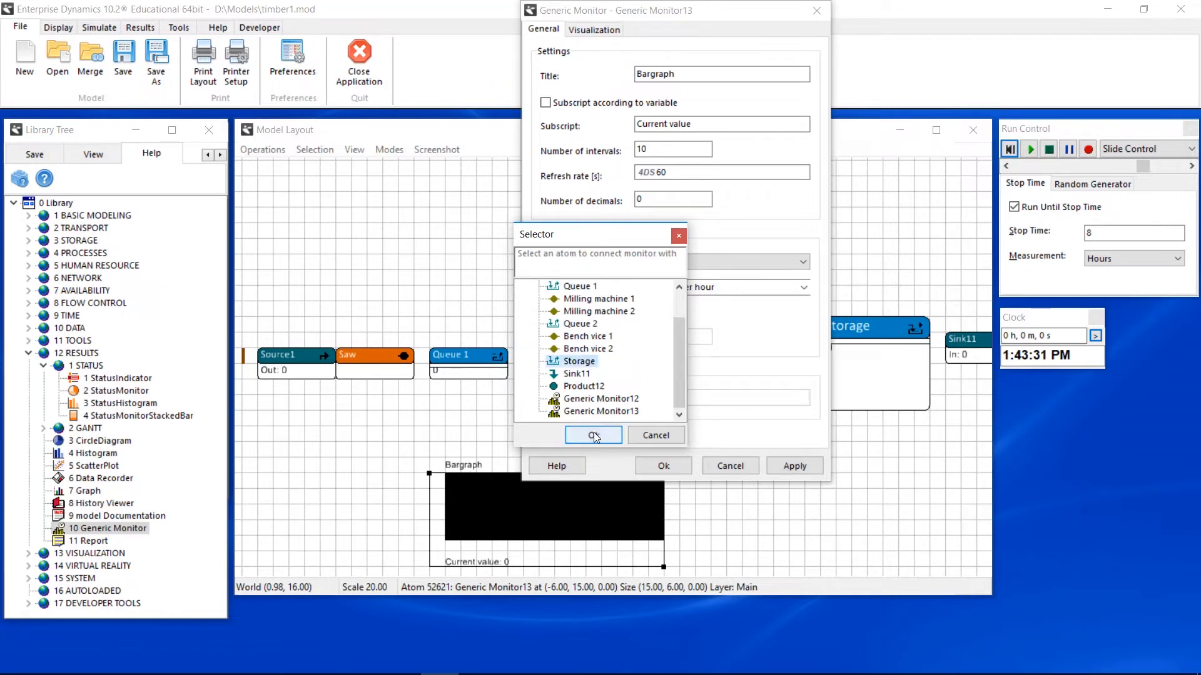
click(594, 436)
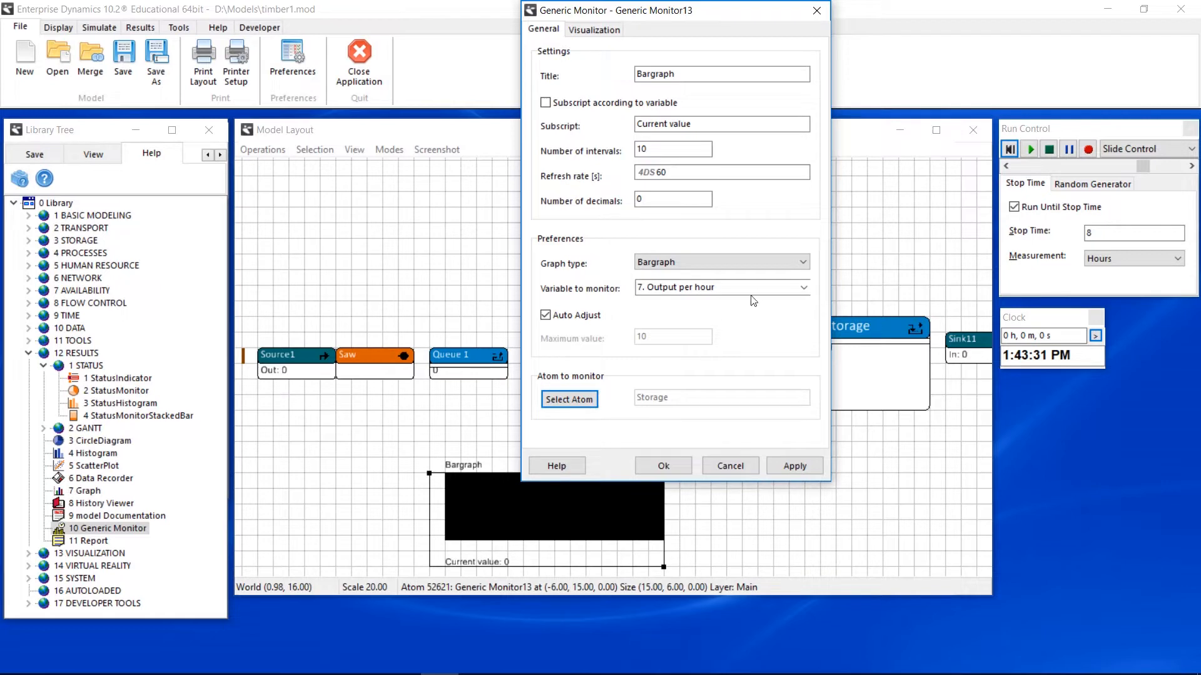
Step: Set the Storage monitor's graph type to Level, accept the settings and run the simulation
click(789, 263)
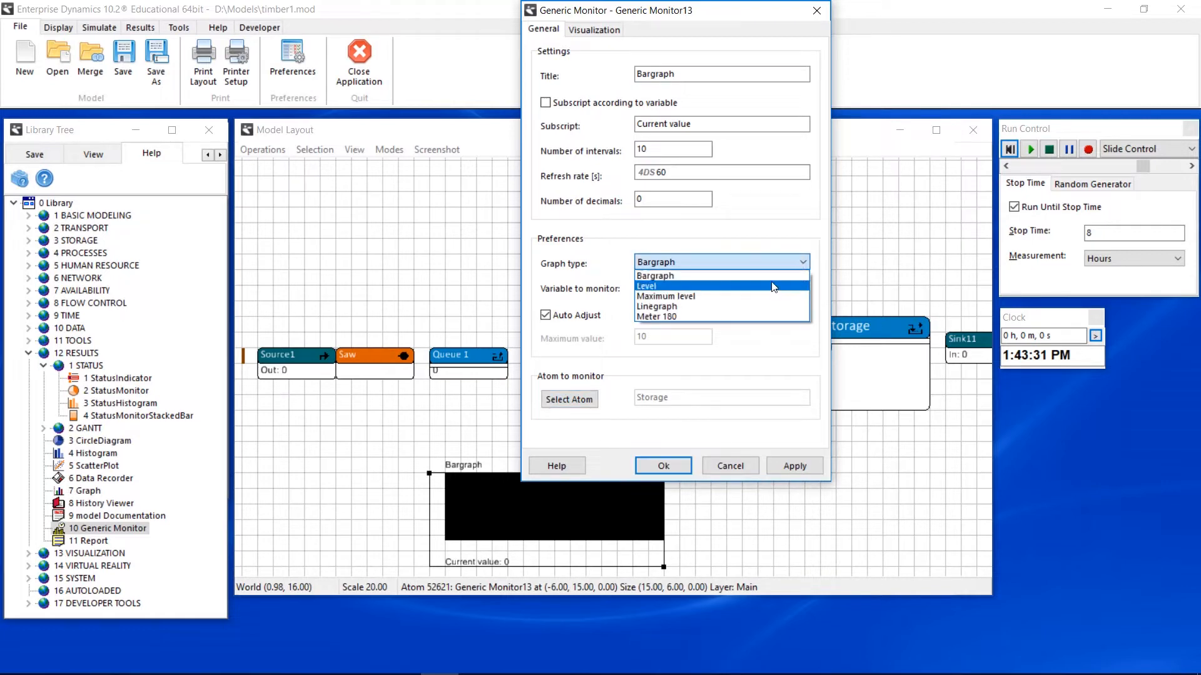
click(778, 286)
click(663, 465)
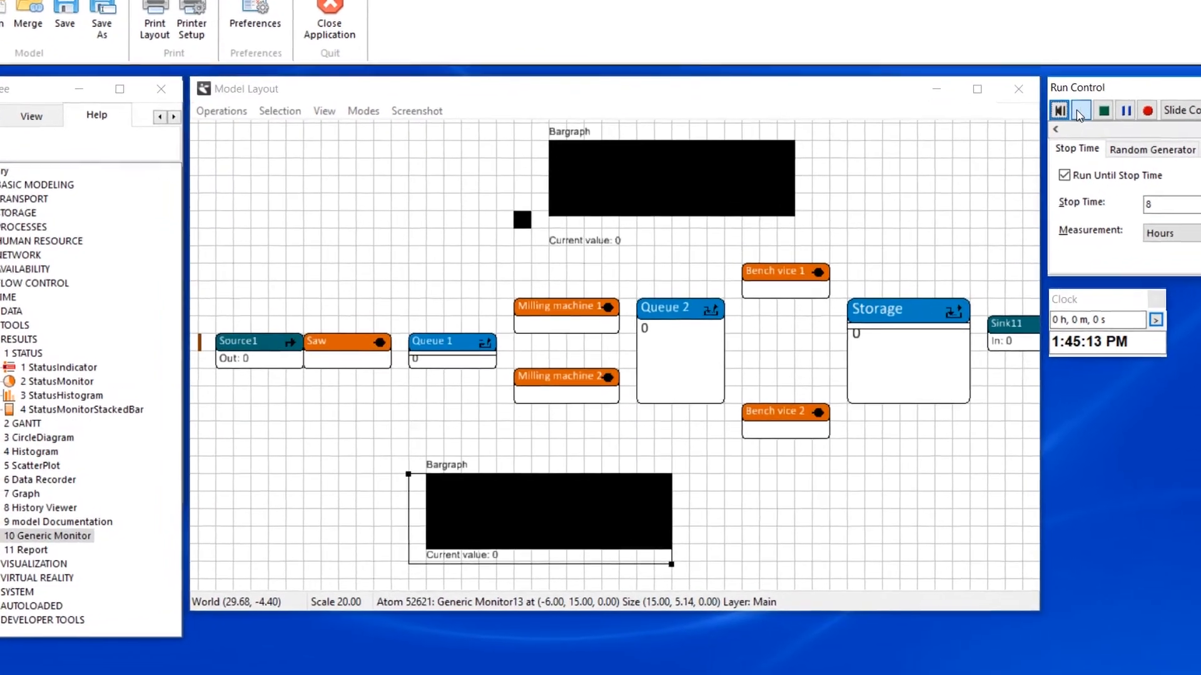
click(1080, 110)
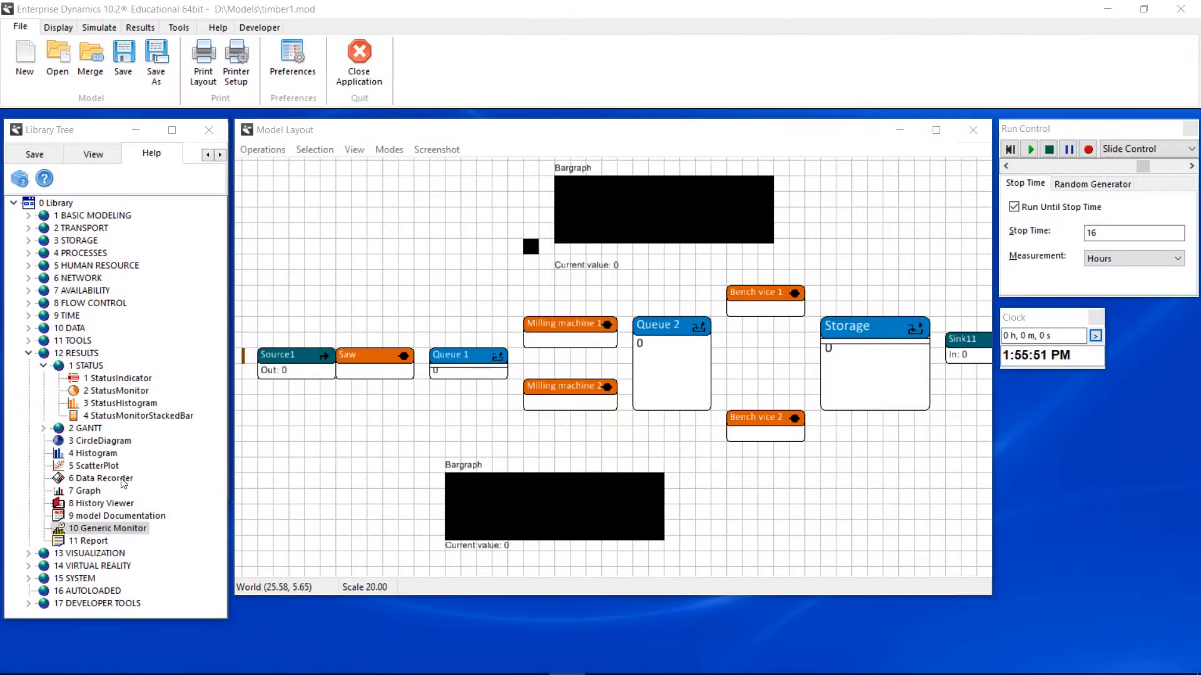
Step: Place a Data Recorder above Storage, show the channels and connect the recorder between Storage and Sink11
drag(125, 480, 819, 258)
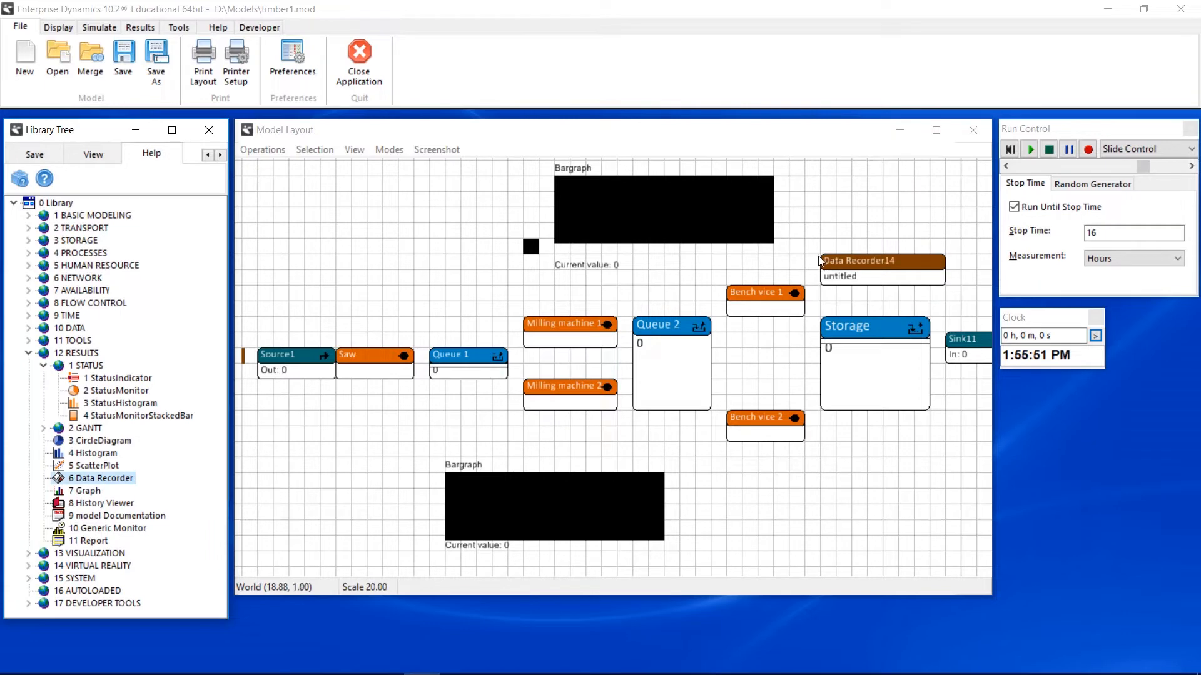
click(876, 310)
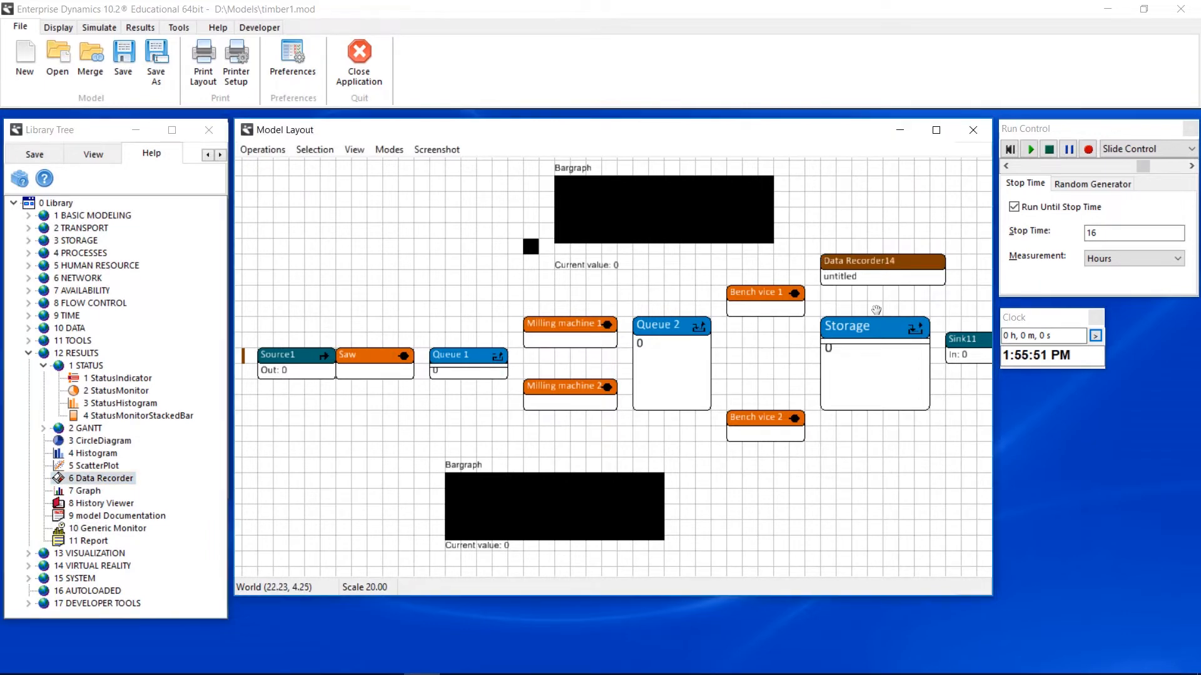
key(ctrl+r)
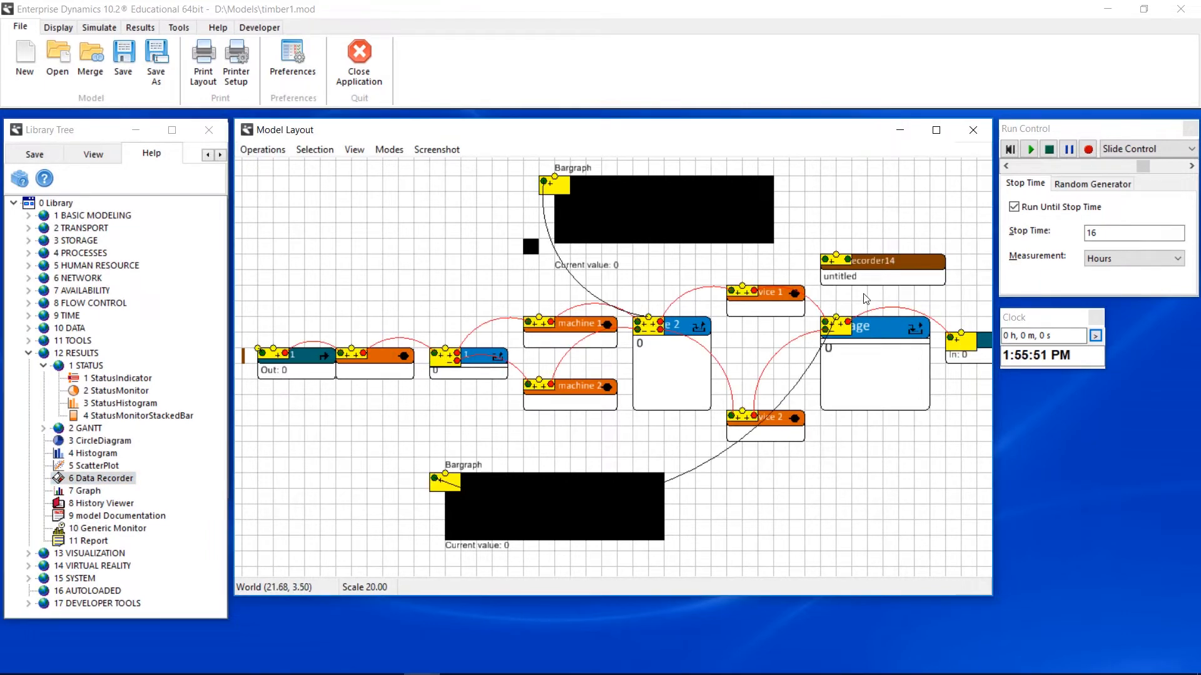
drag(846, 328, 950, 338)
Step: Add a variable to the Data Recorder with the expression "3. Lead time from start", keeping the name VariableName, and accept the settings
double_click(878, 282)
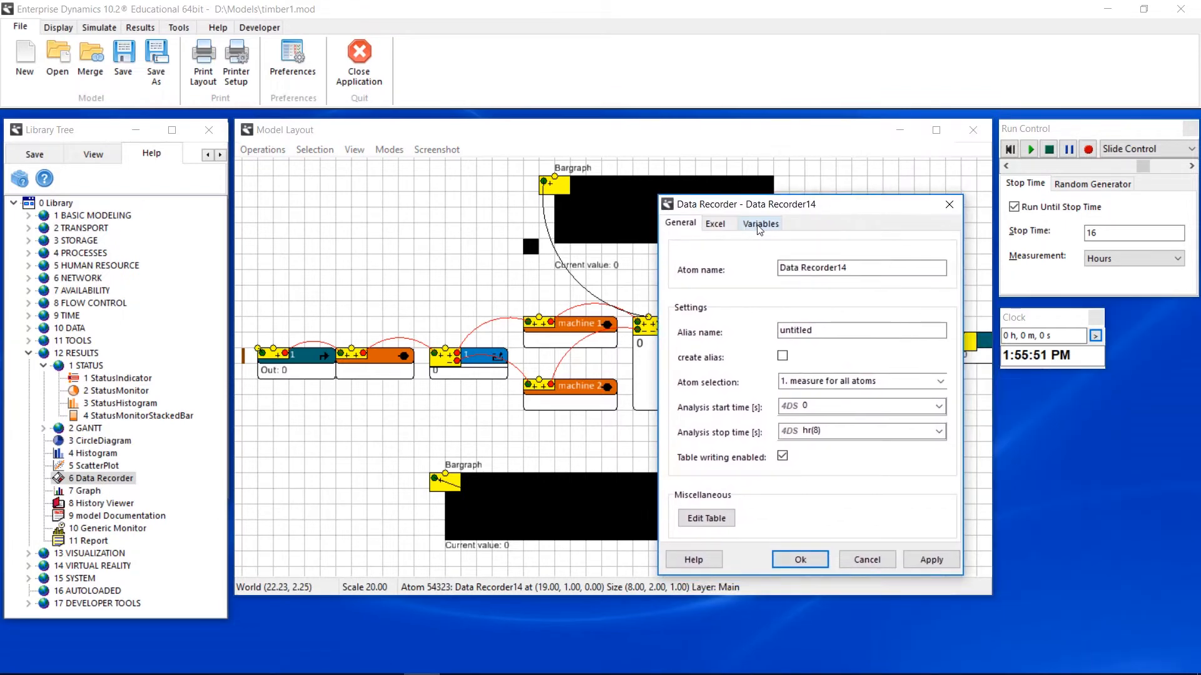
click(759, 226)
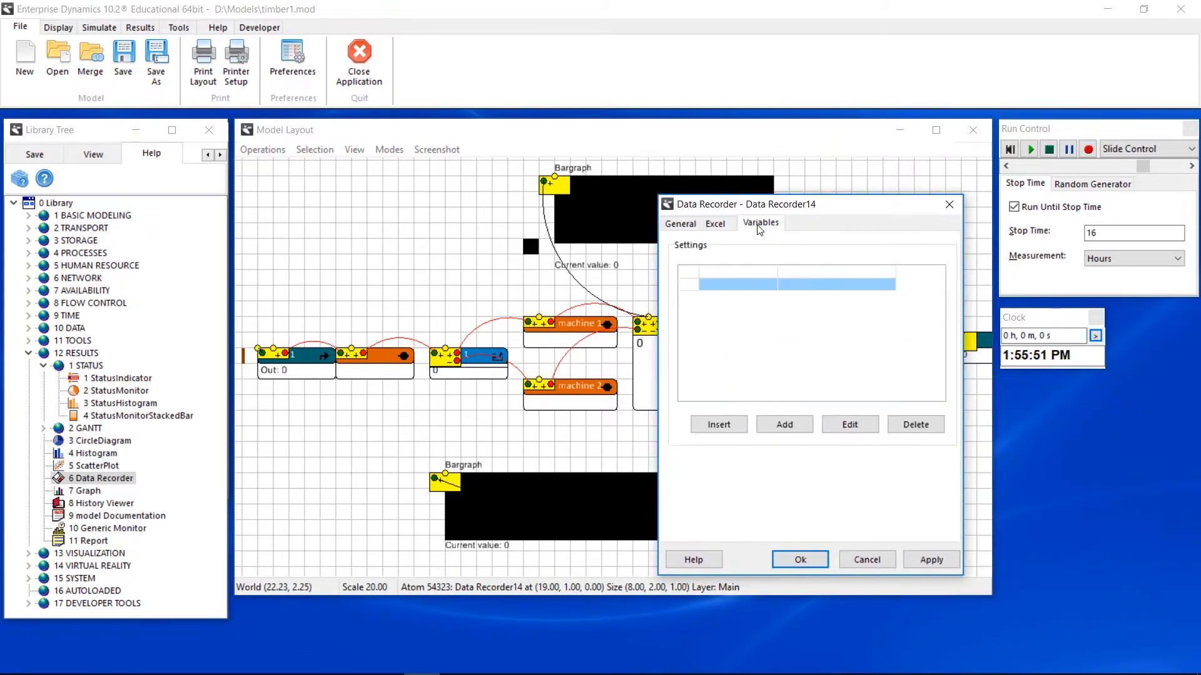
click(784, 424)
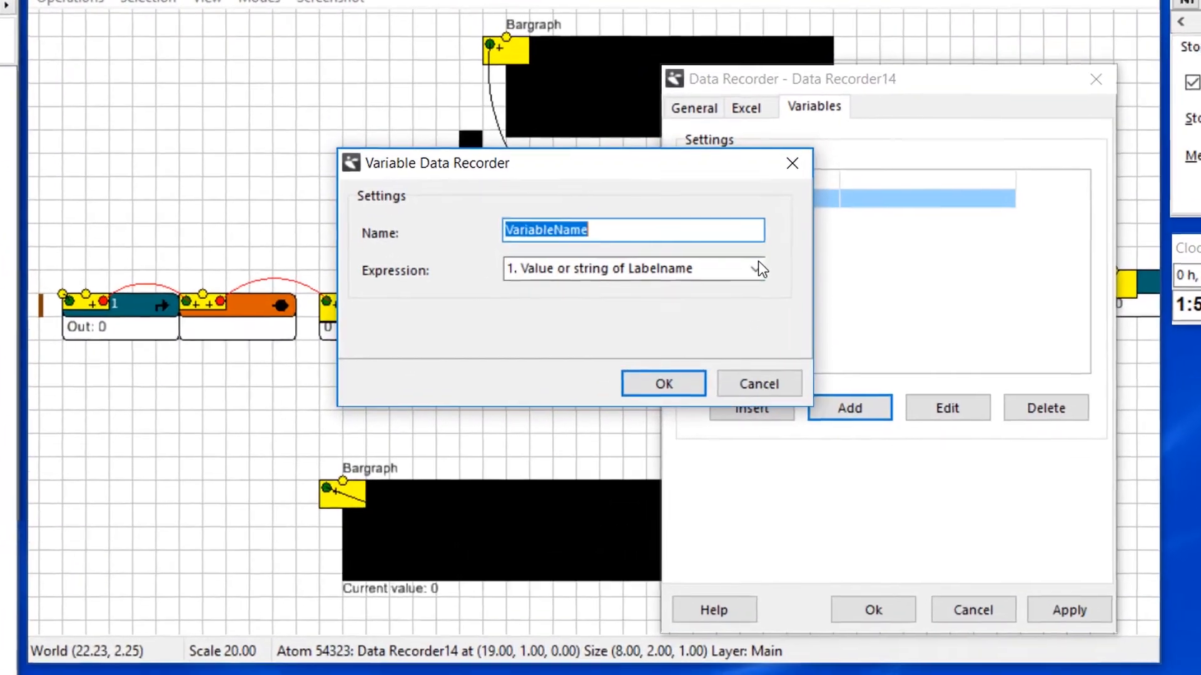
click(722, 335)
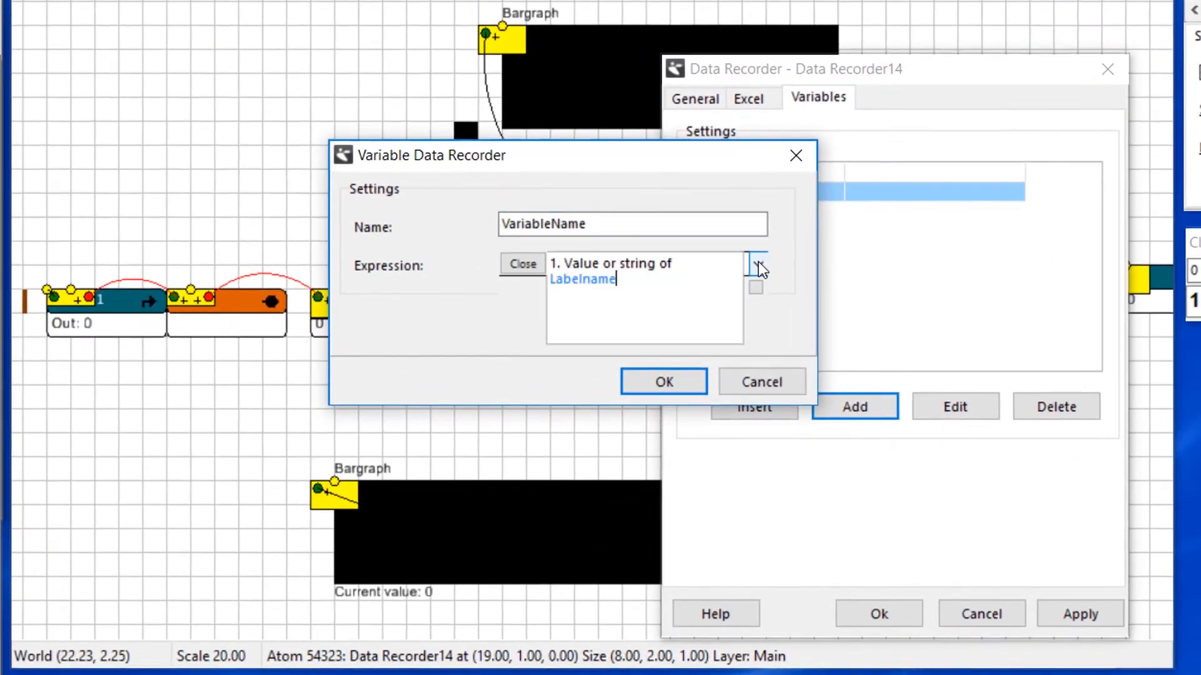
click(758, 264)
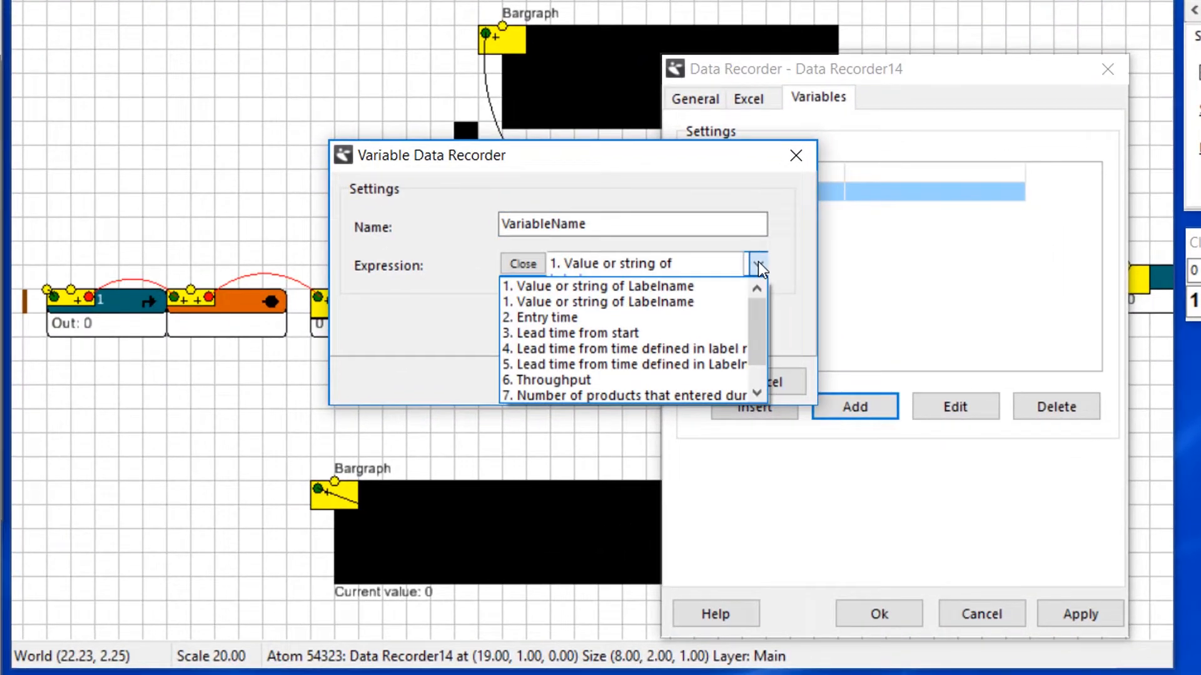
click(684, 331)
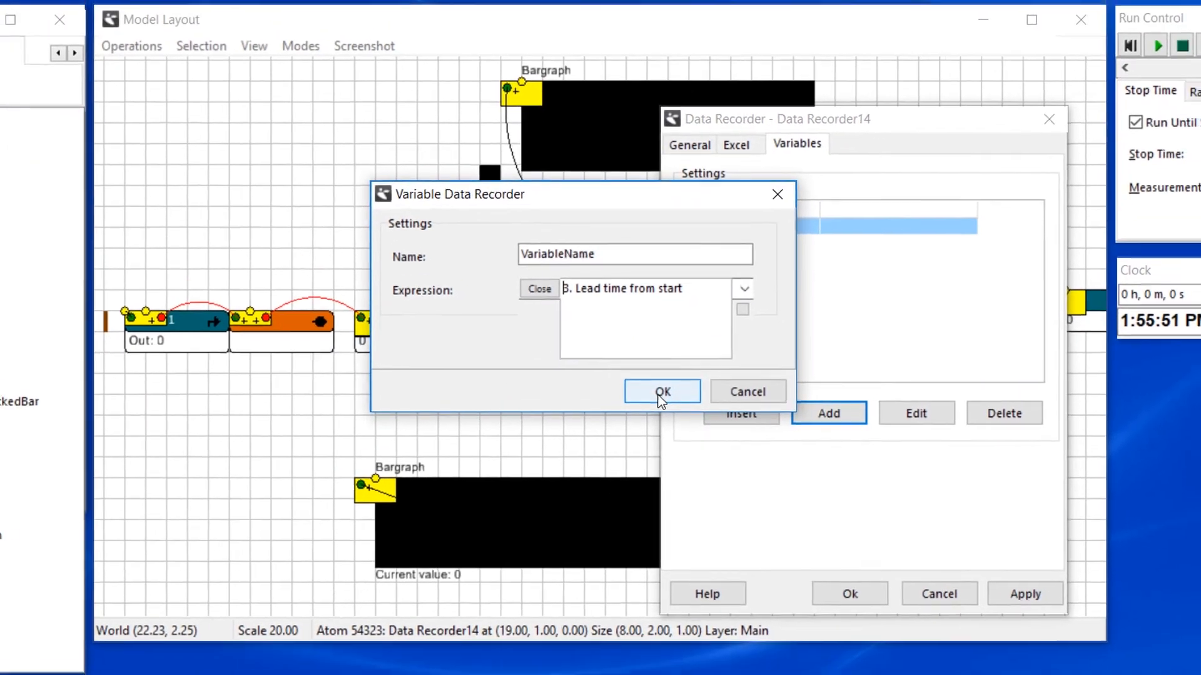
click(660, 387)
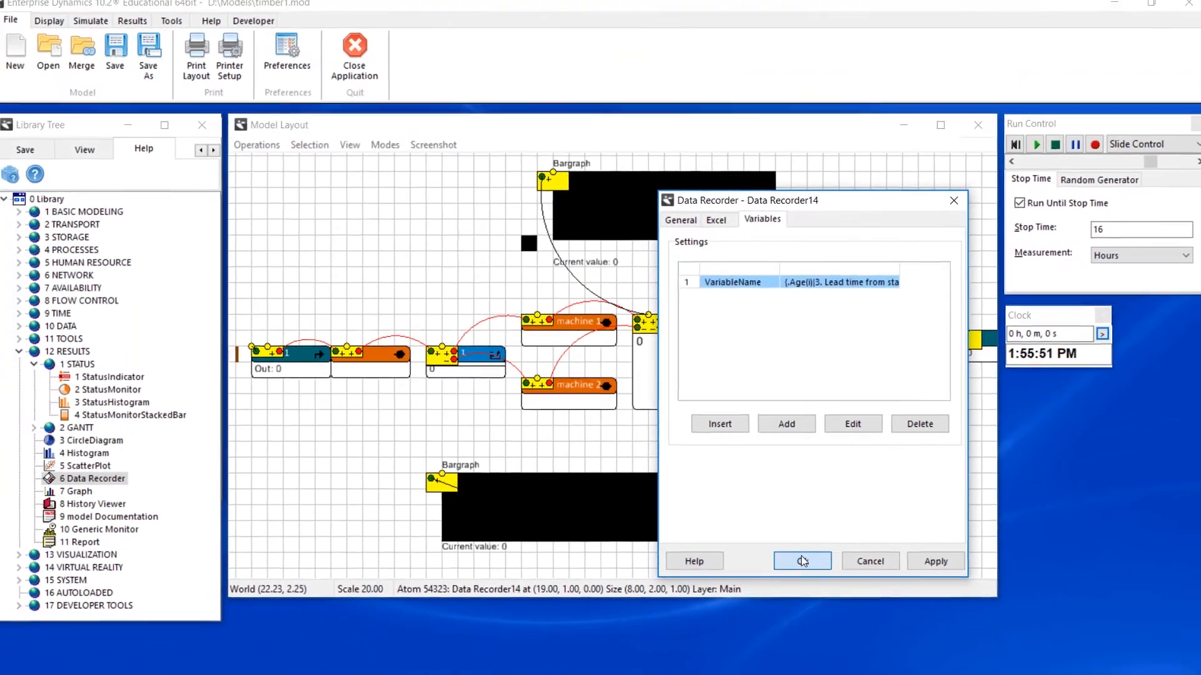
click(801, 561)
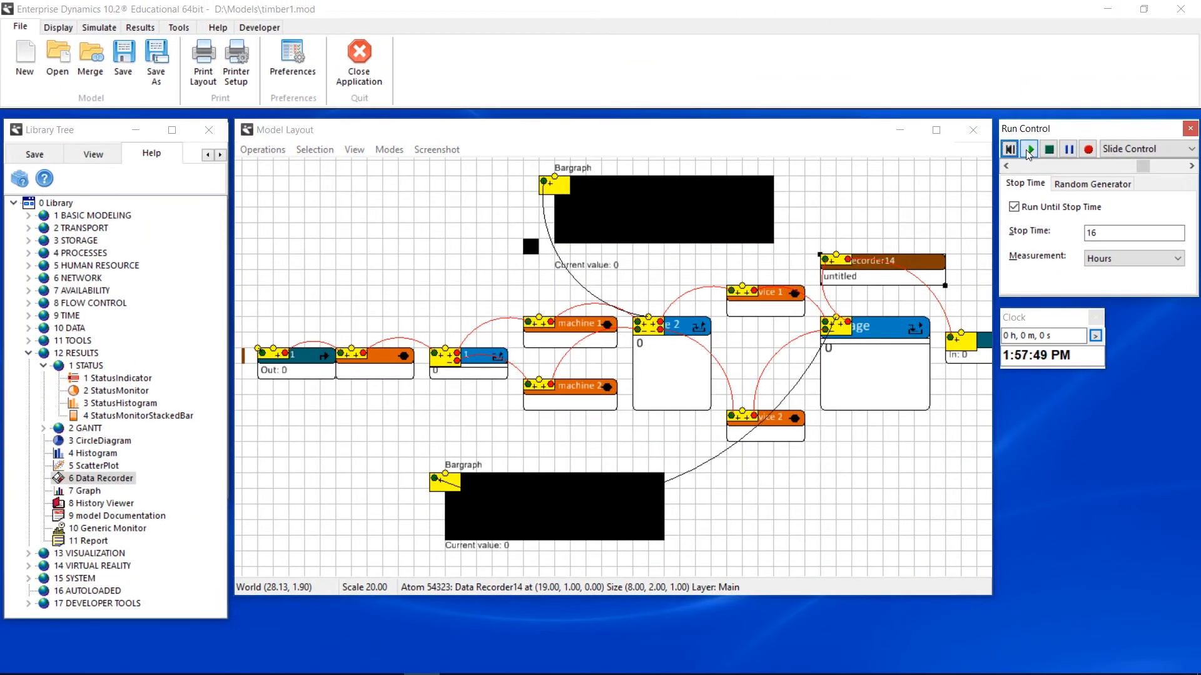
Step: Run the simulation until the 16-hour stop time and open the Data Recorder's table of recorded lead times
click(1027, 149)
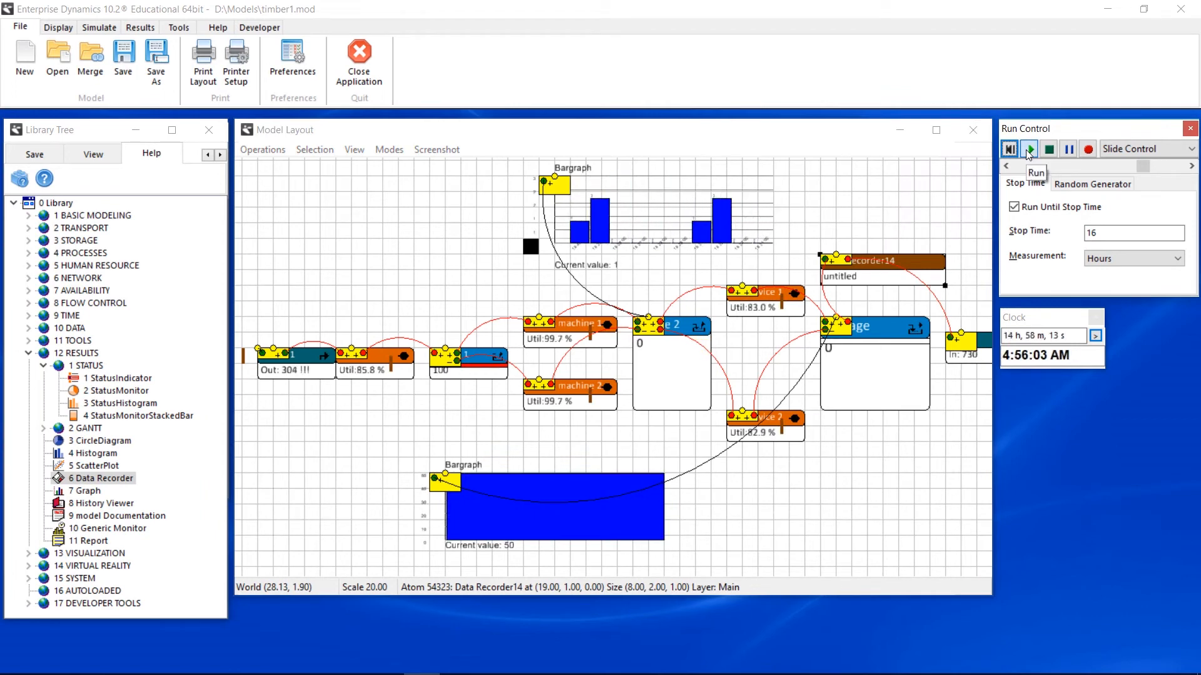
double_click(910, 265)
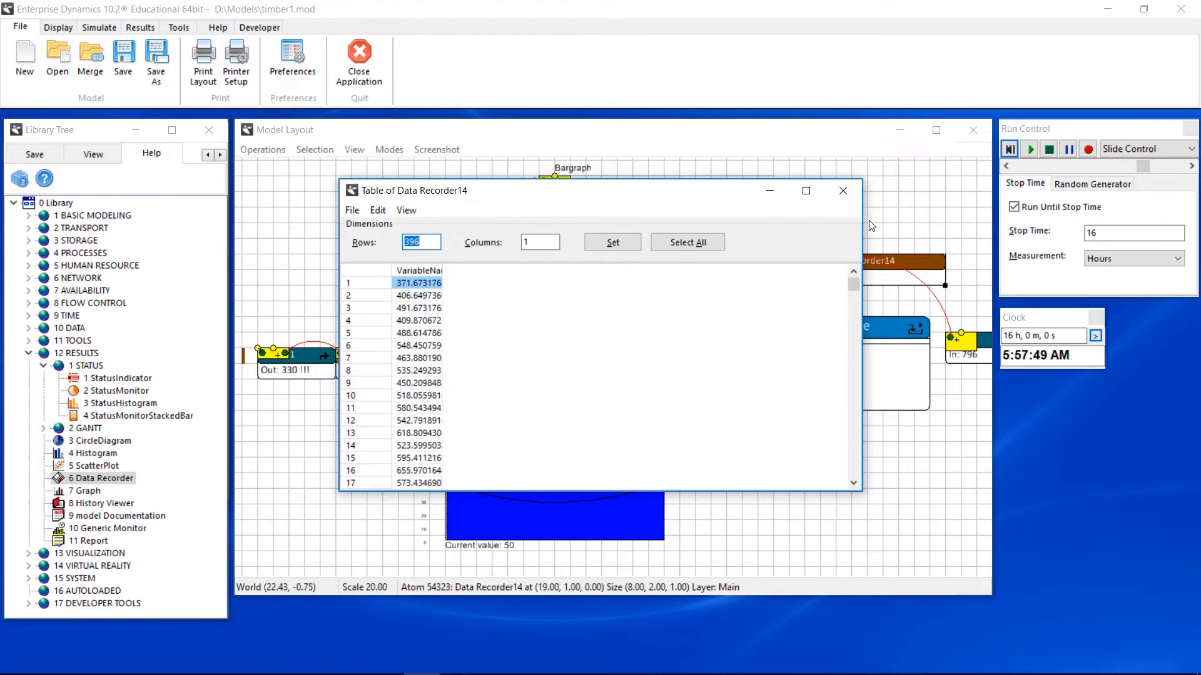
Step: Close the Data Recorder table, generate the summary report, review content, throughput and staytime per atom, and close it
click(843, 190)
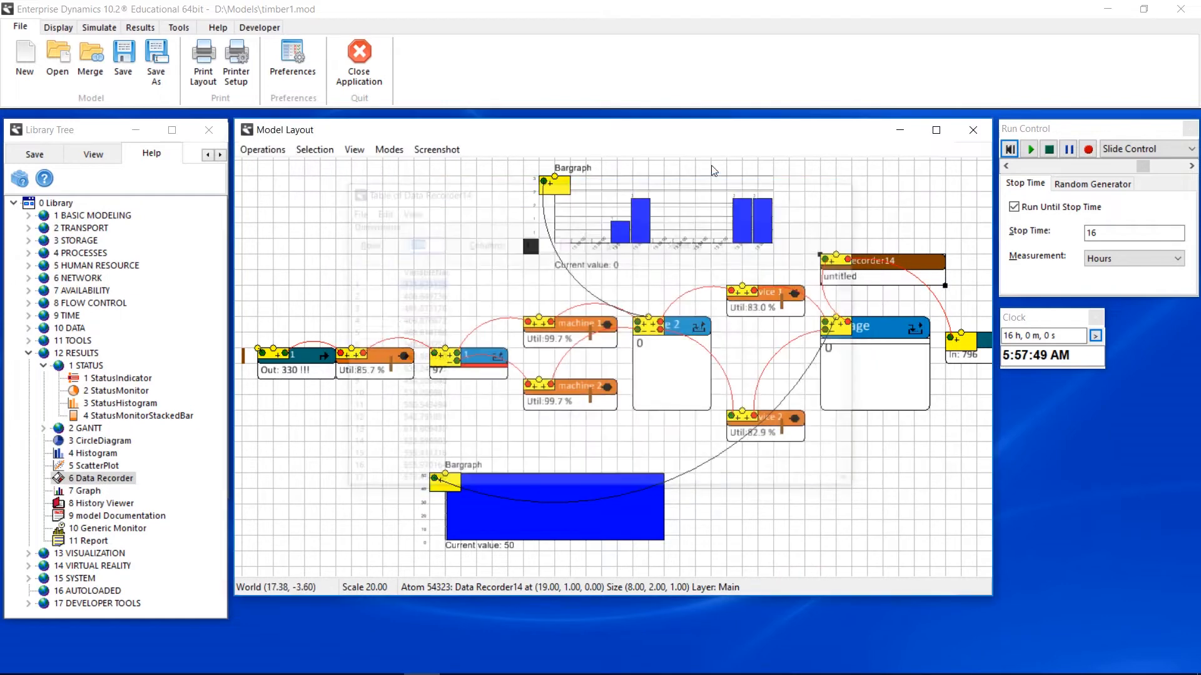
click(139, 27)
click(120, 61)
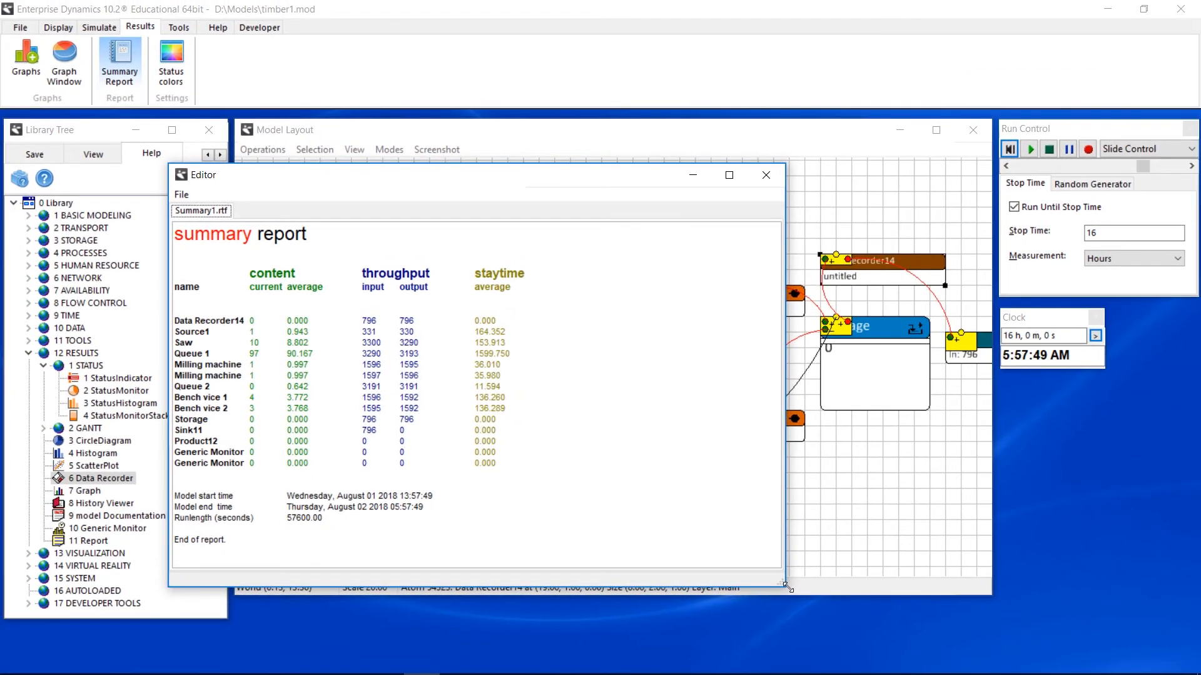
click(768, 181)
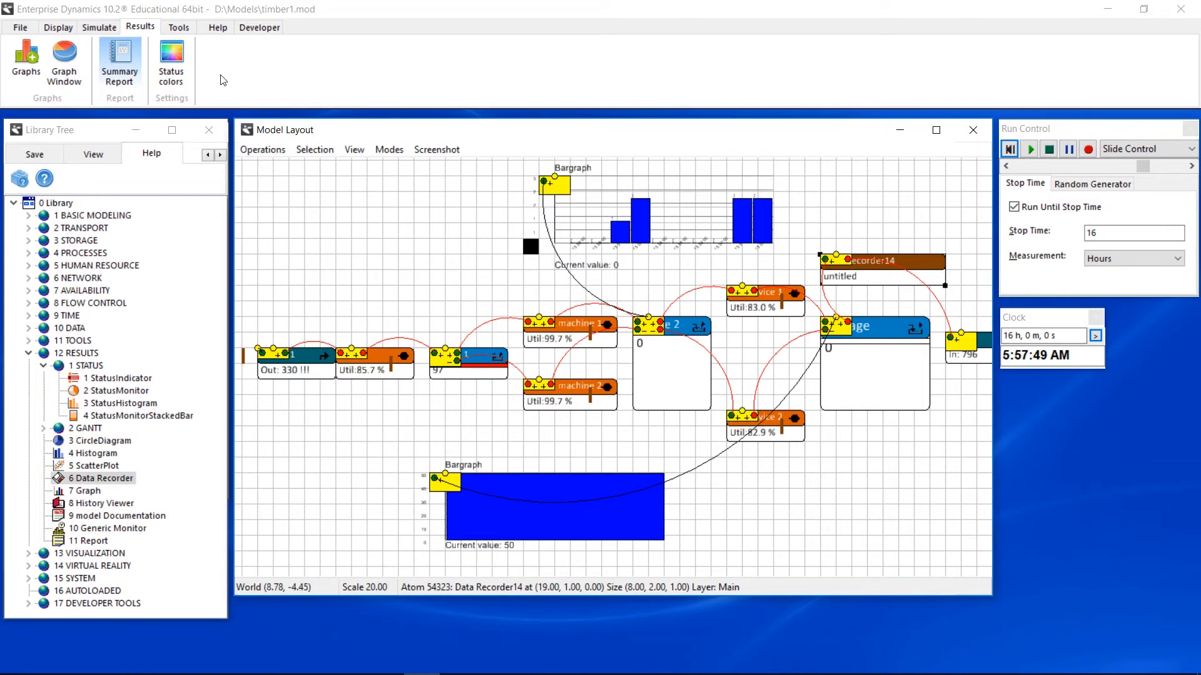
Step: Enable general history for Queue 1 only, accept the history settings, then reset and rerun the simulation to the 16-hour stop time
click(99, 30)
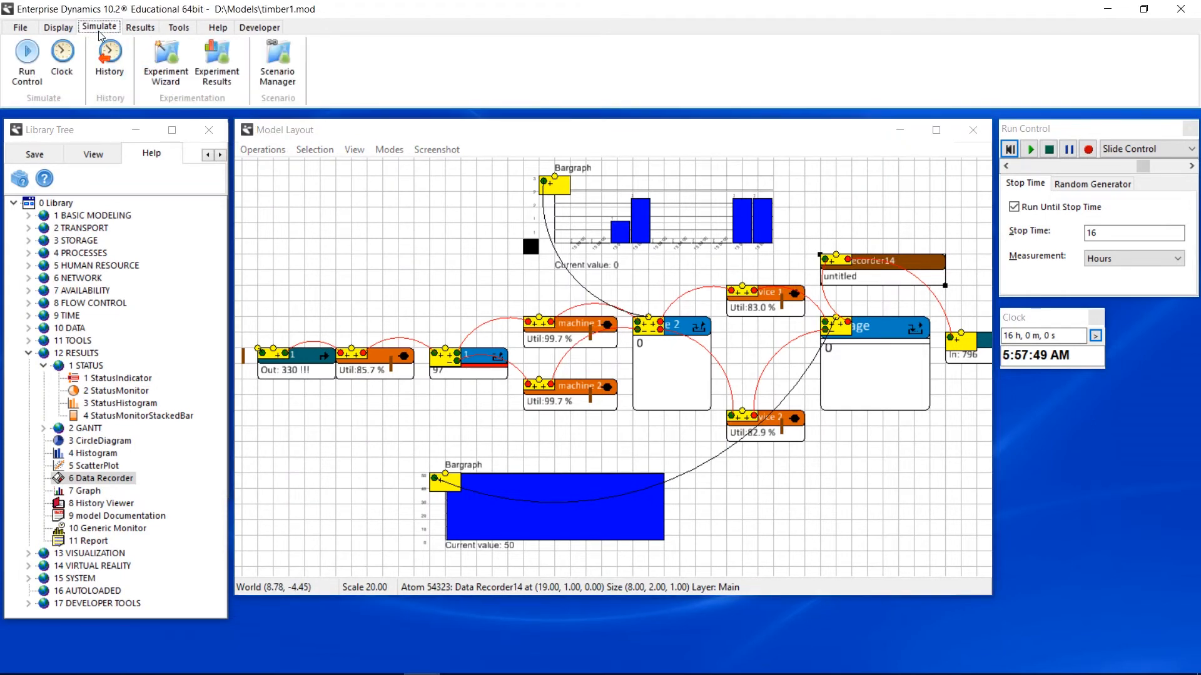
click(110, 60)
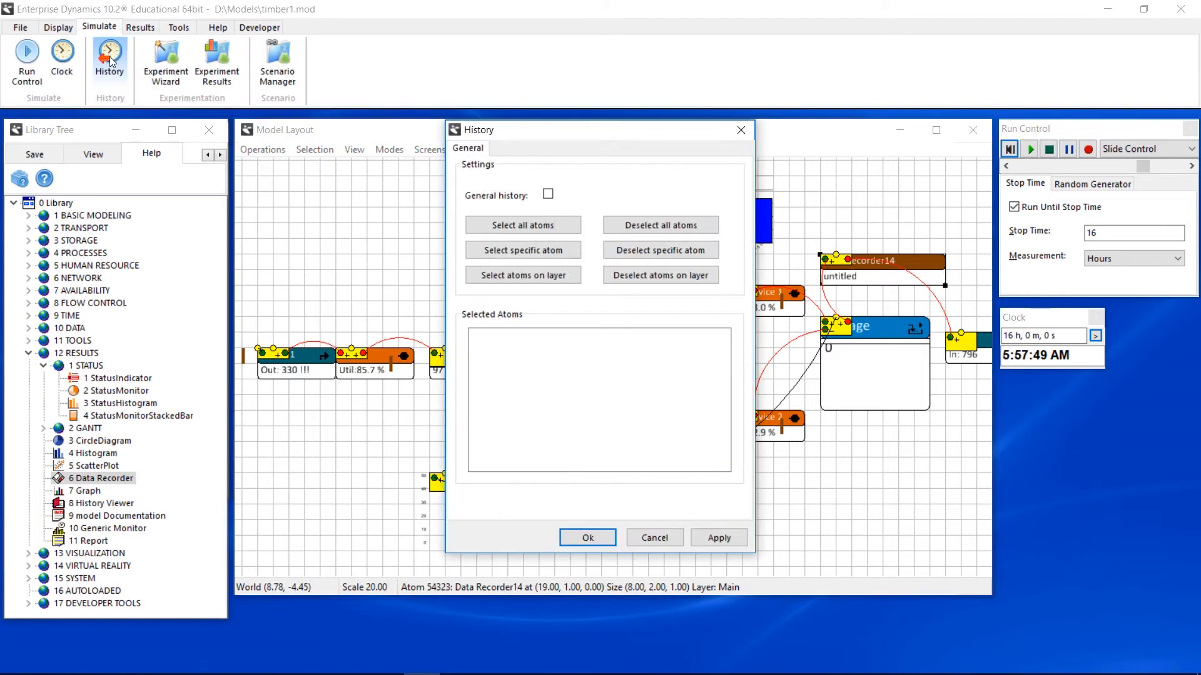
click(549, 197)
click(561, 251)
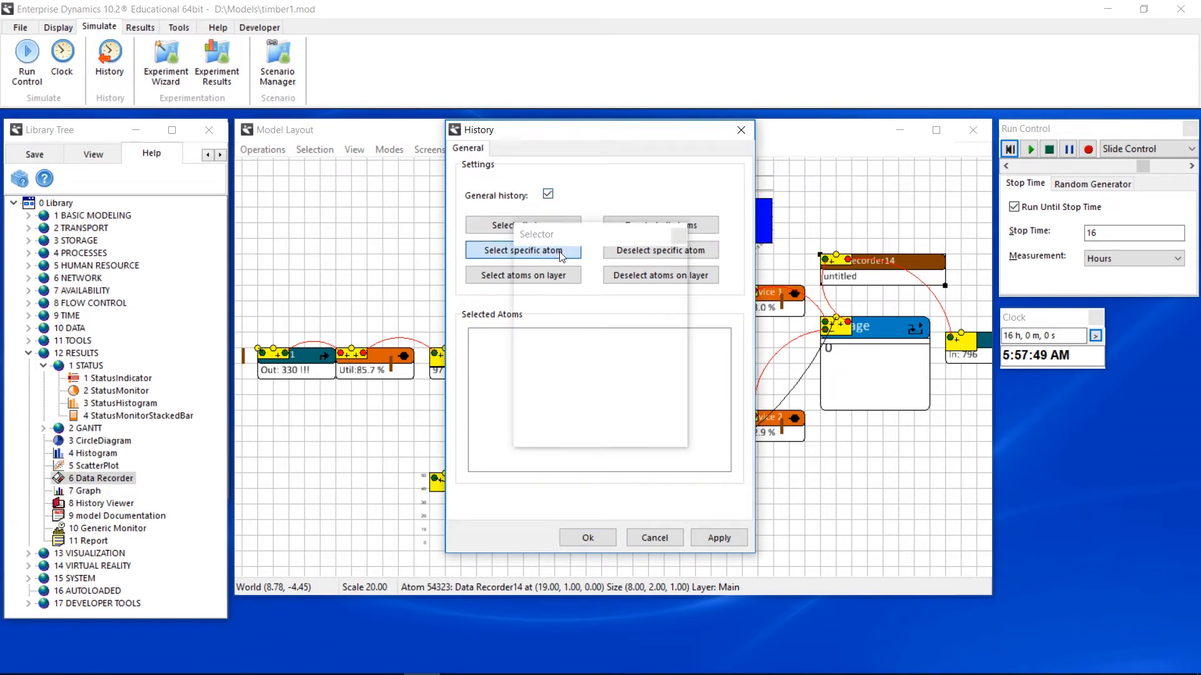
click(583, 337)
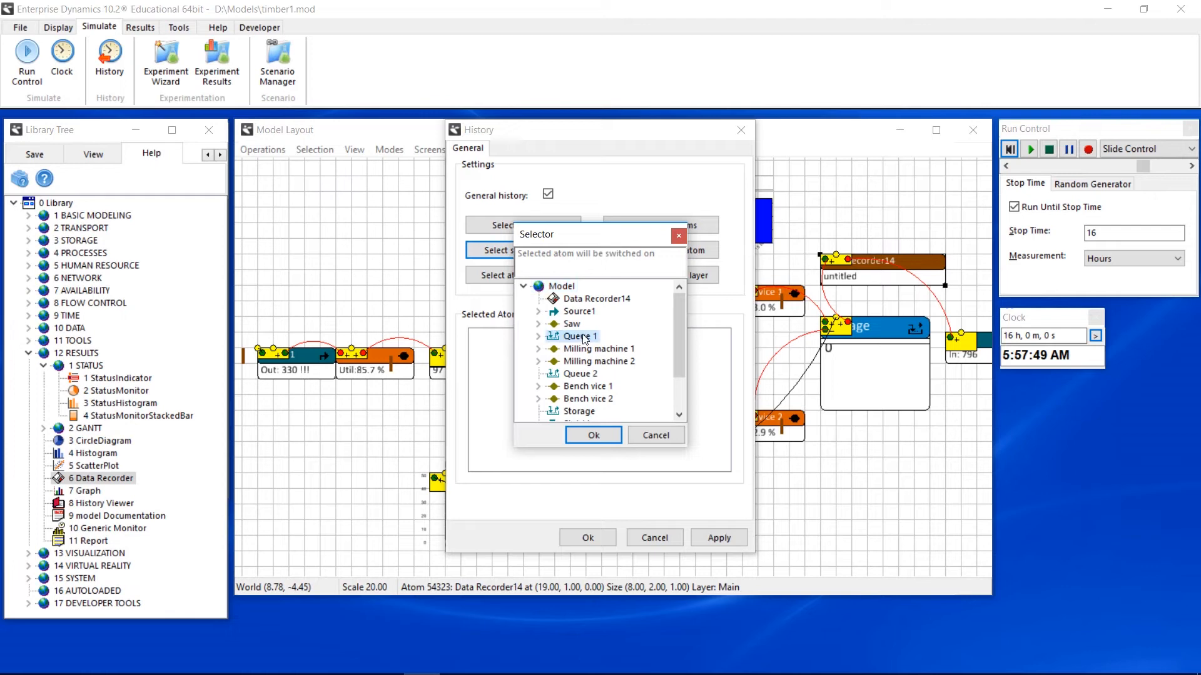
click(592, 435)
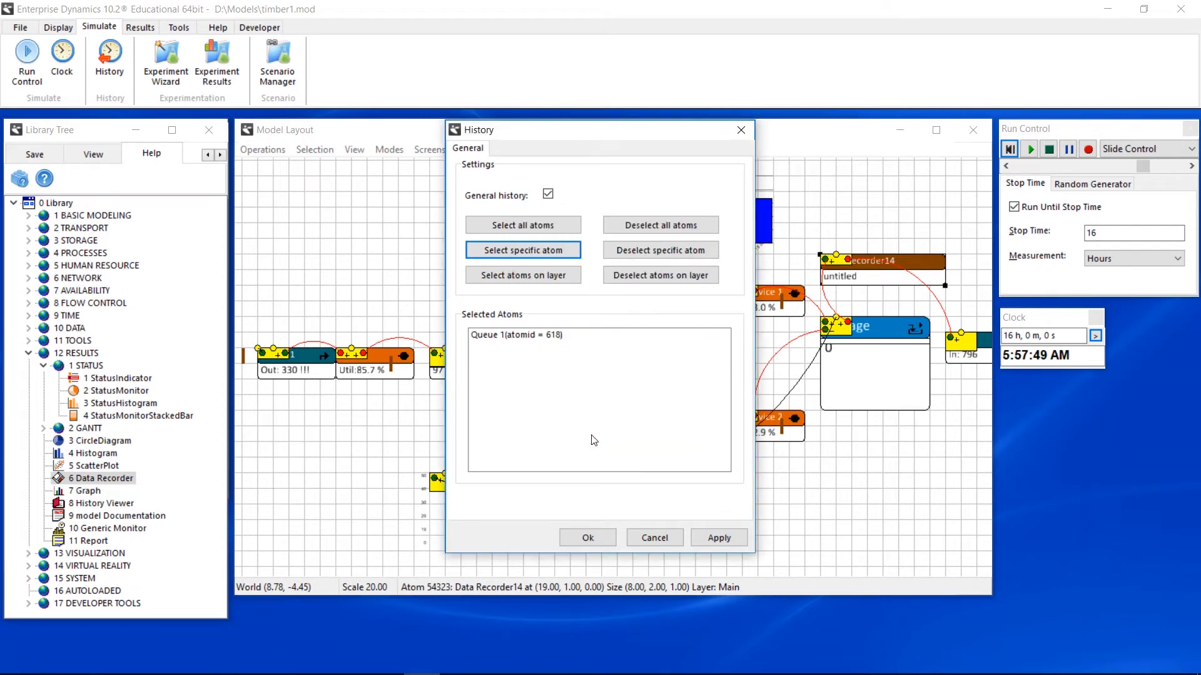
click(586, 538)
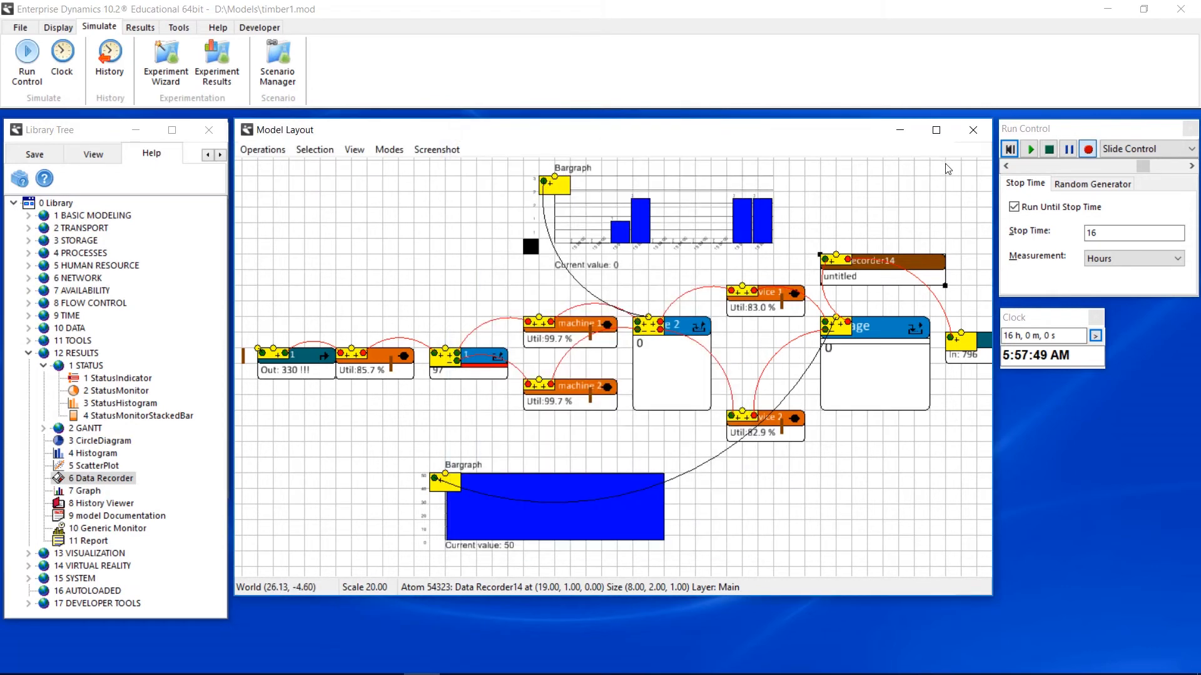
click(1010, 148)
click(1030, 149)
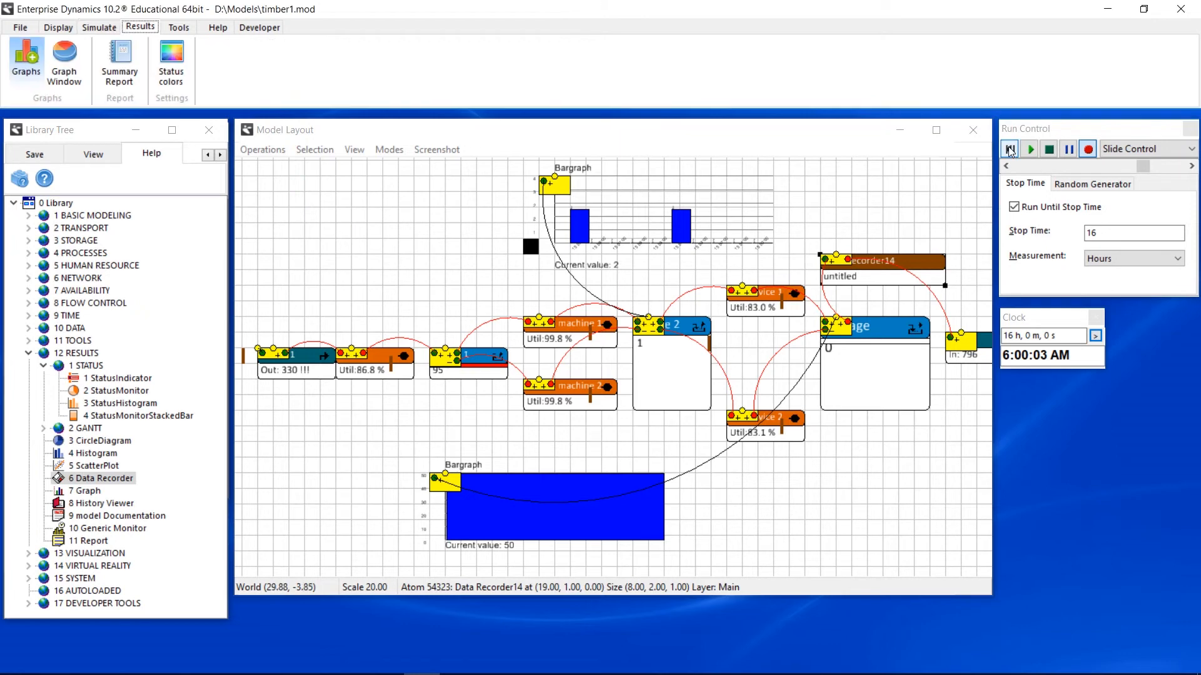
Step: Generate a Queue Histogram of Queue 1 from 0 seconds to the current time, examine the queue lengths and close the graph
click(475, 355)
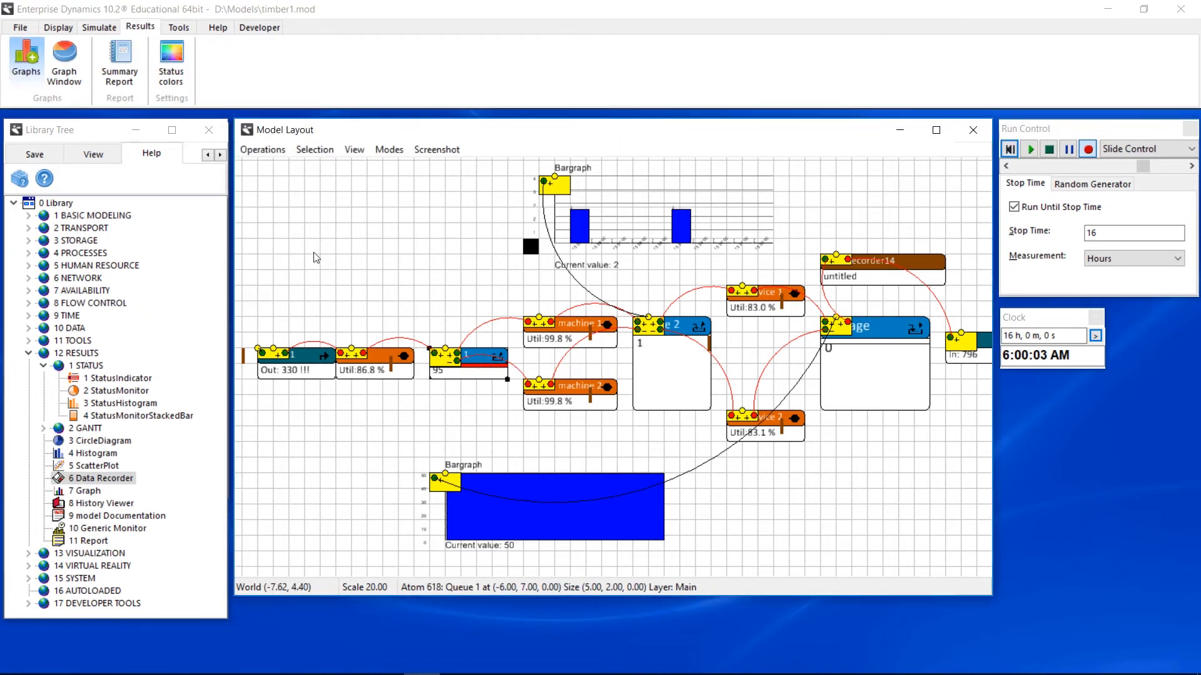
click(22, 63)
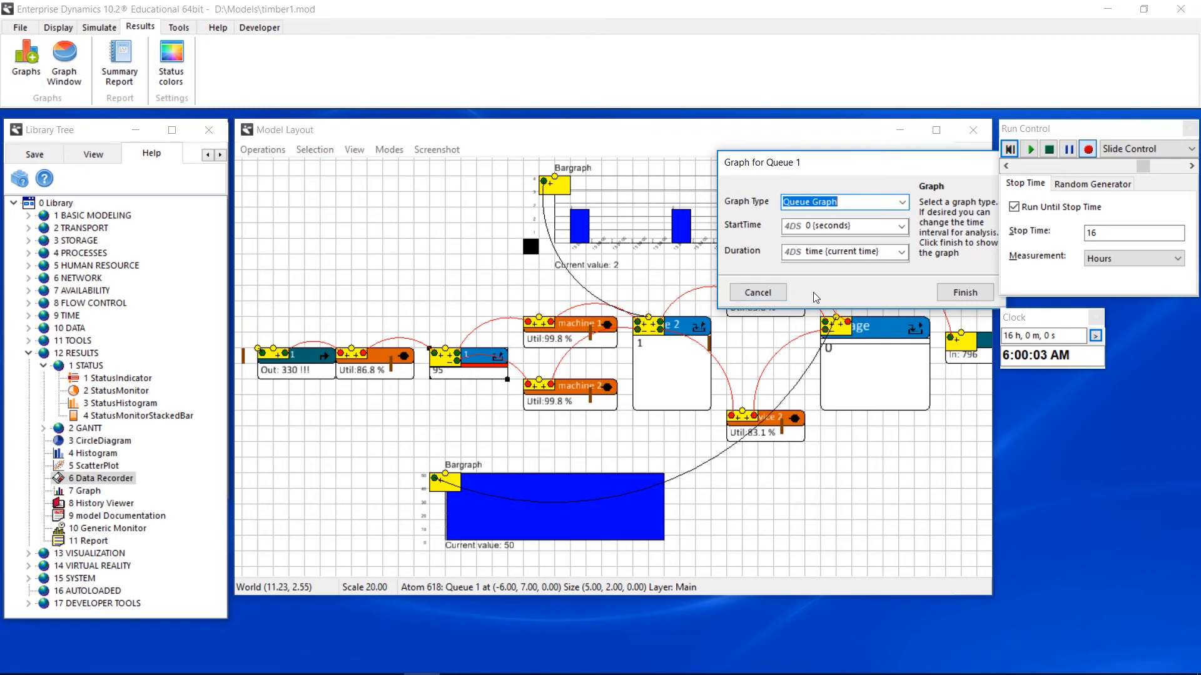
click(902, 202)
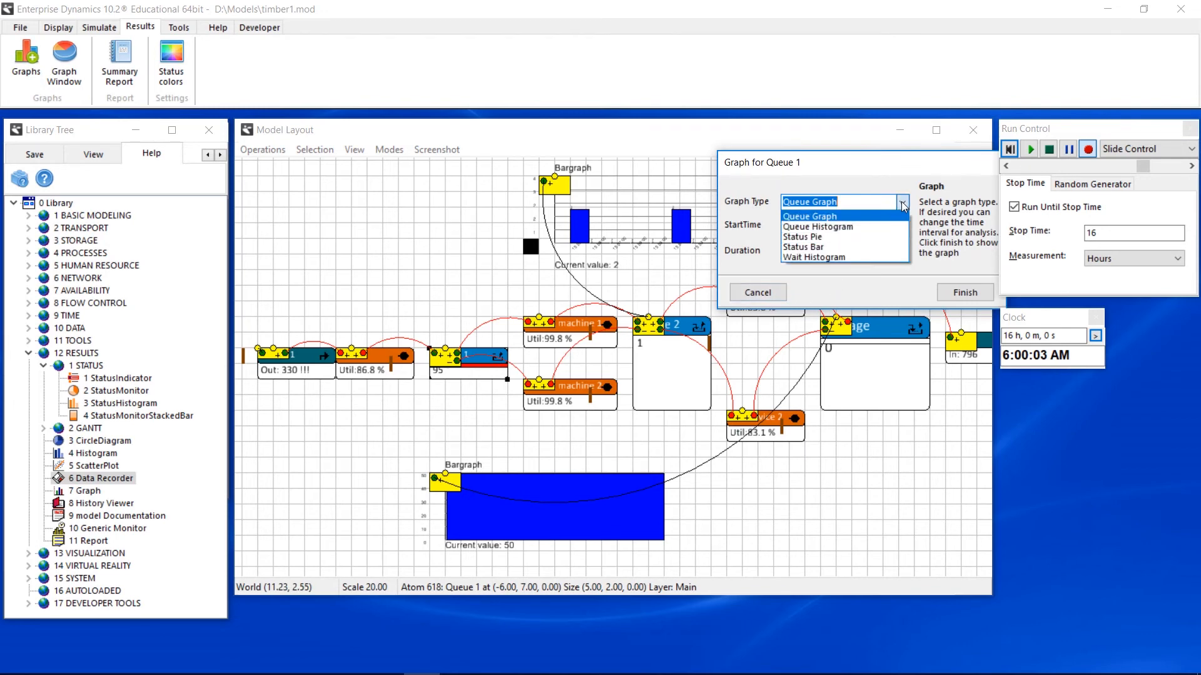
click(817, 226)
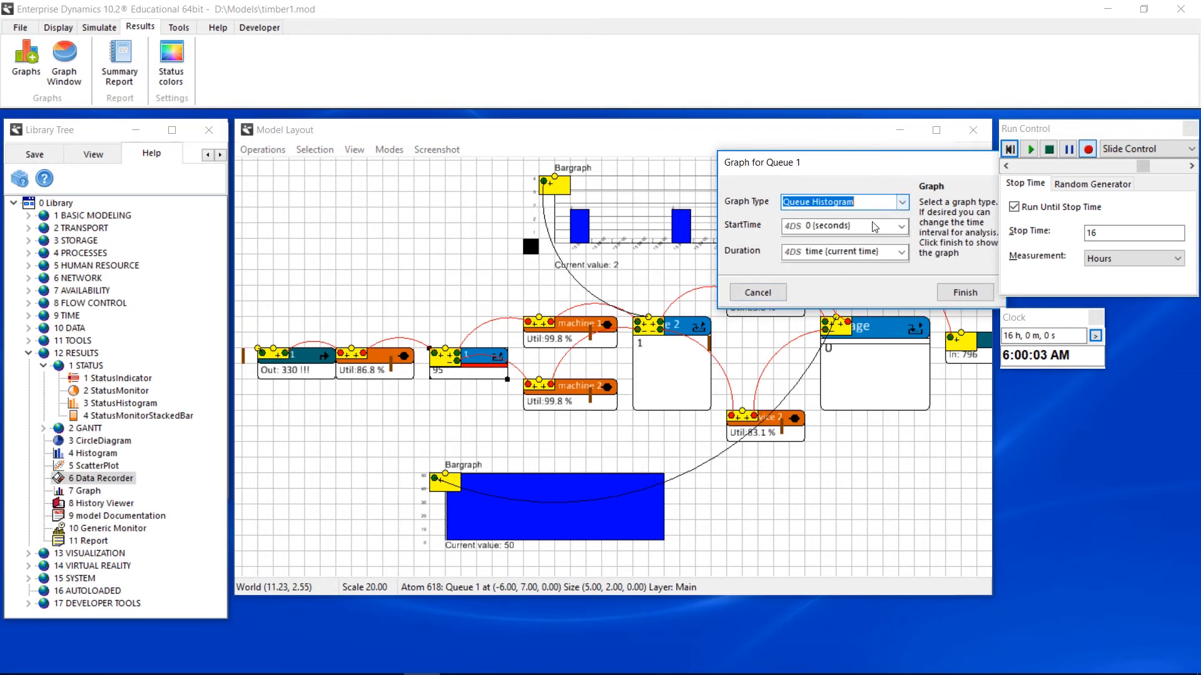
click(963, 294)
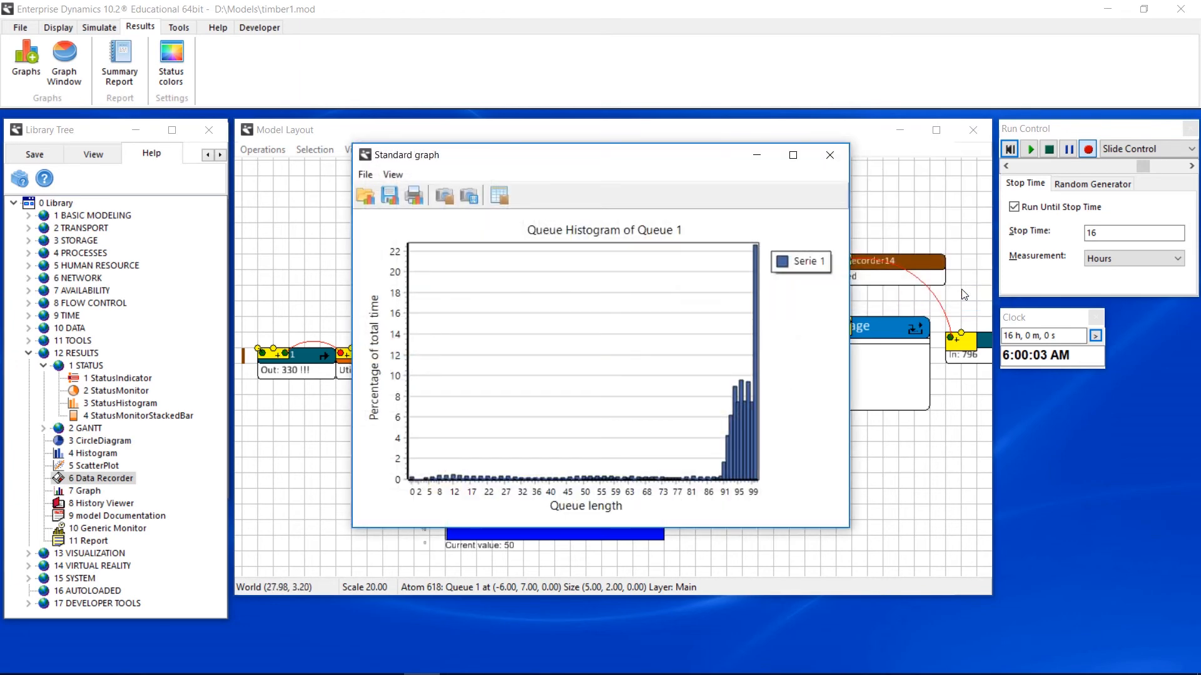
click(826, 156)
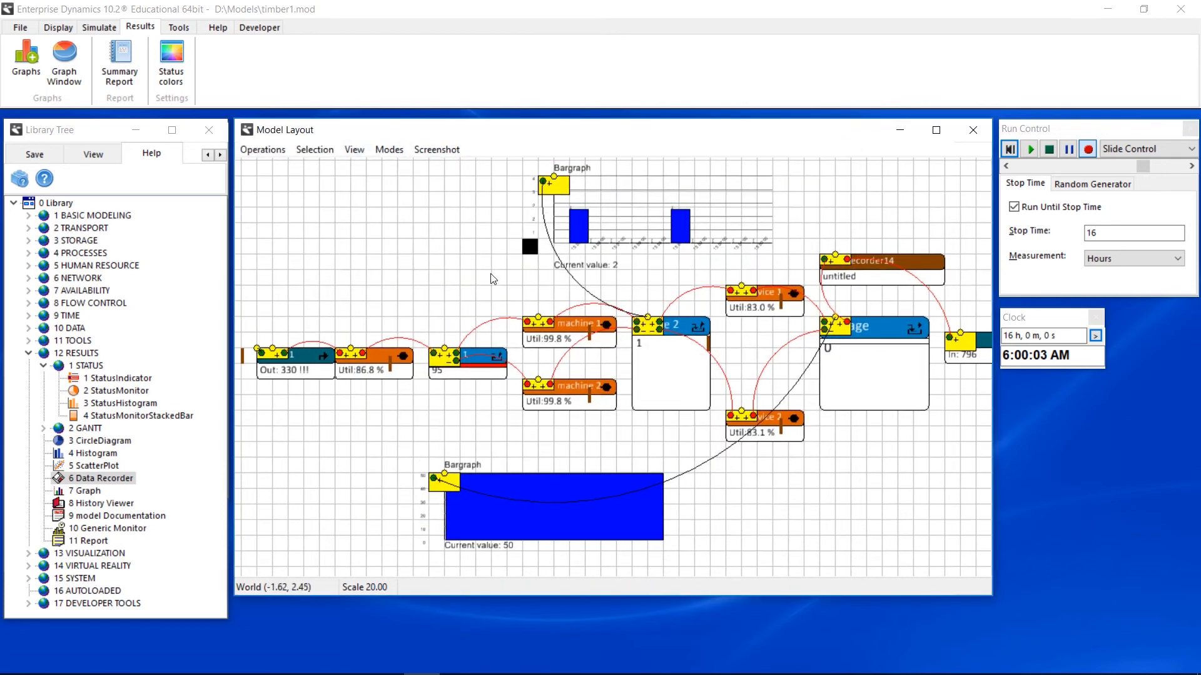
Step: Generate a Wait Histogram of Queue 1 with an interval size of 158 seconds, examine the waiting times and close the graph
click(31, 57)
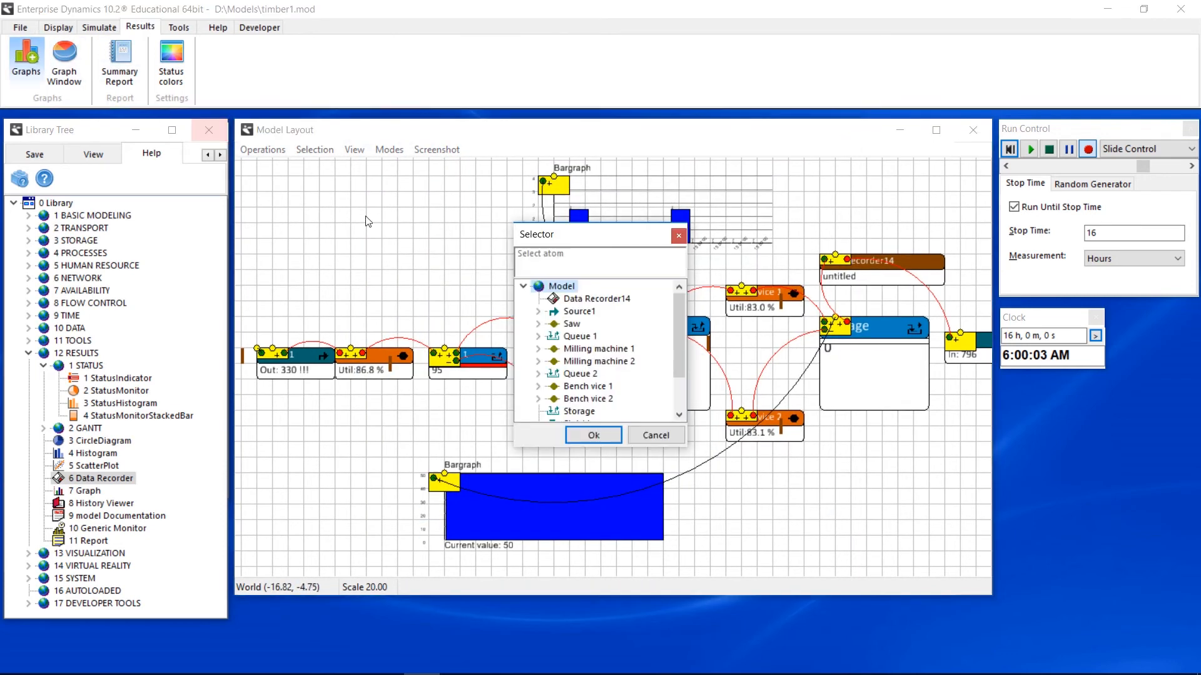
click(580, 337)
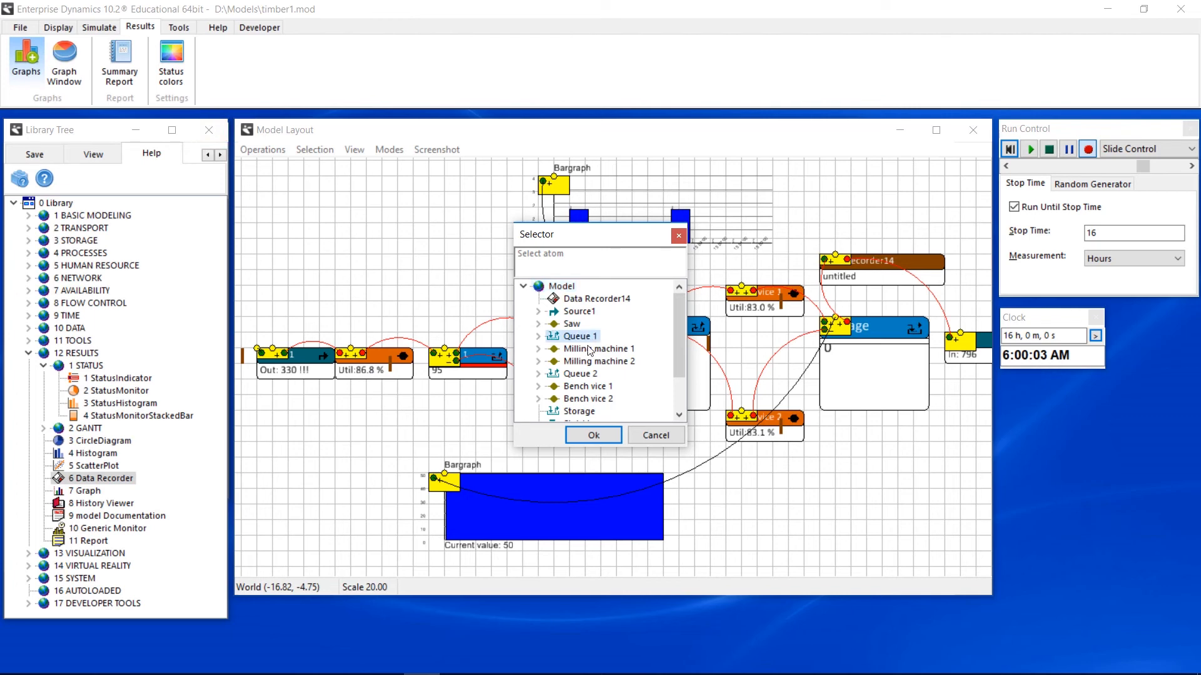
click(594, 436)
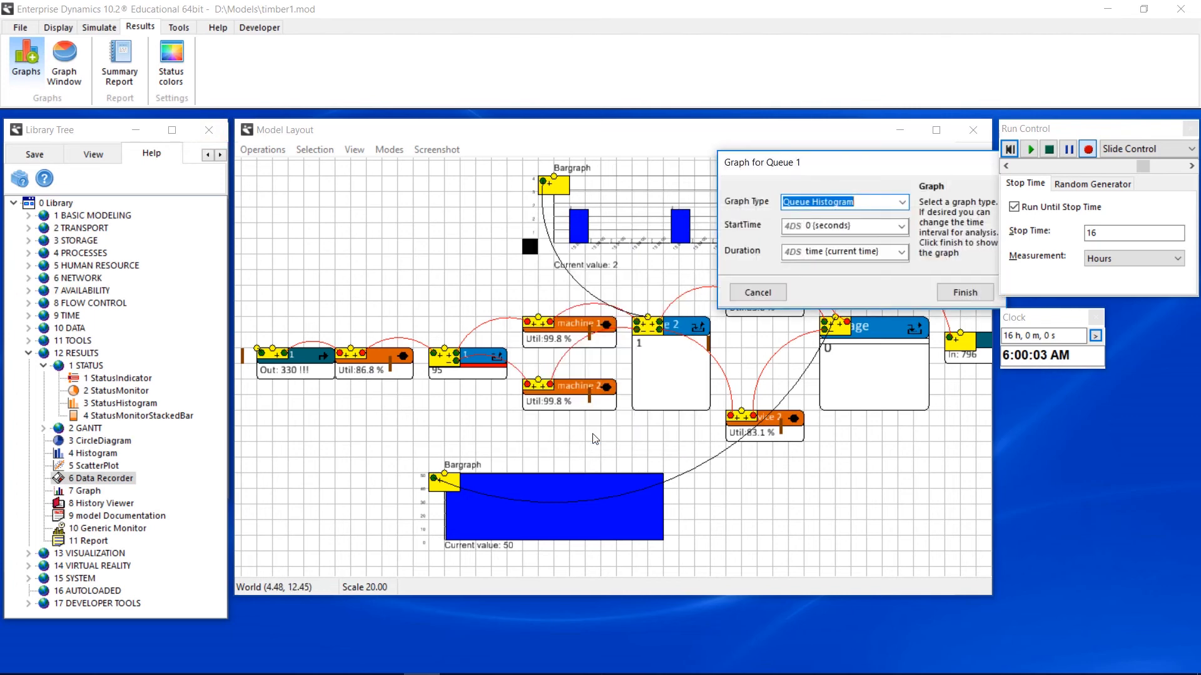
click(902, 203)
click(856, 257)
click(961, 295)
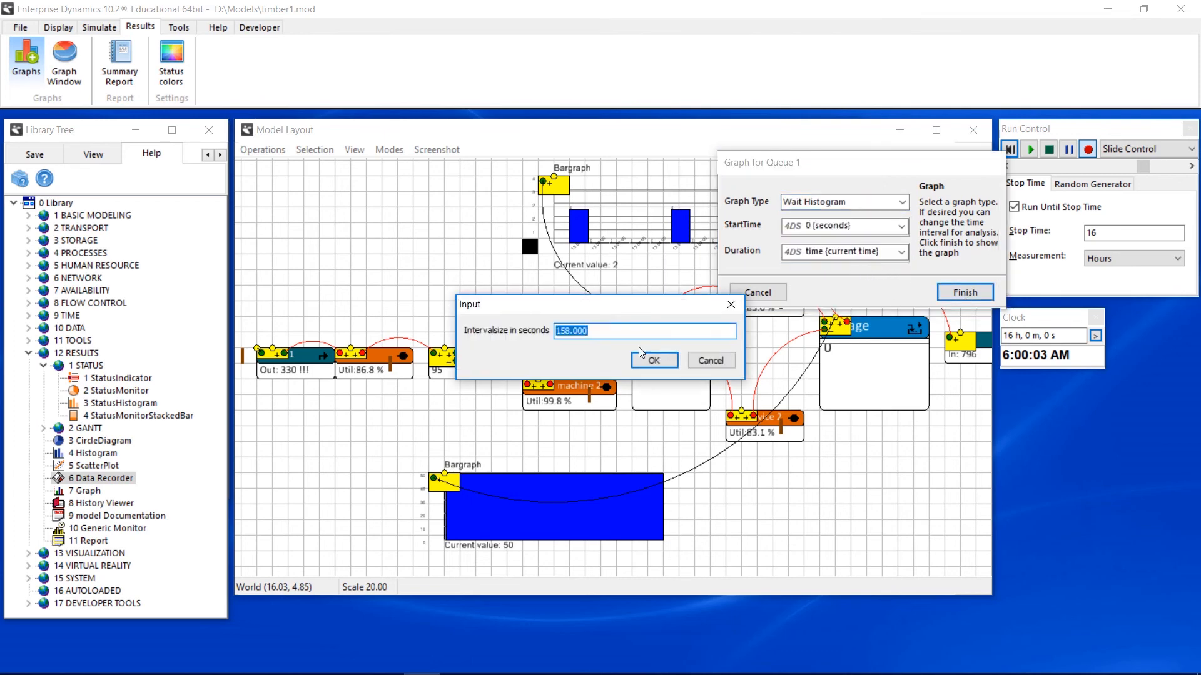
click(652, 361)
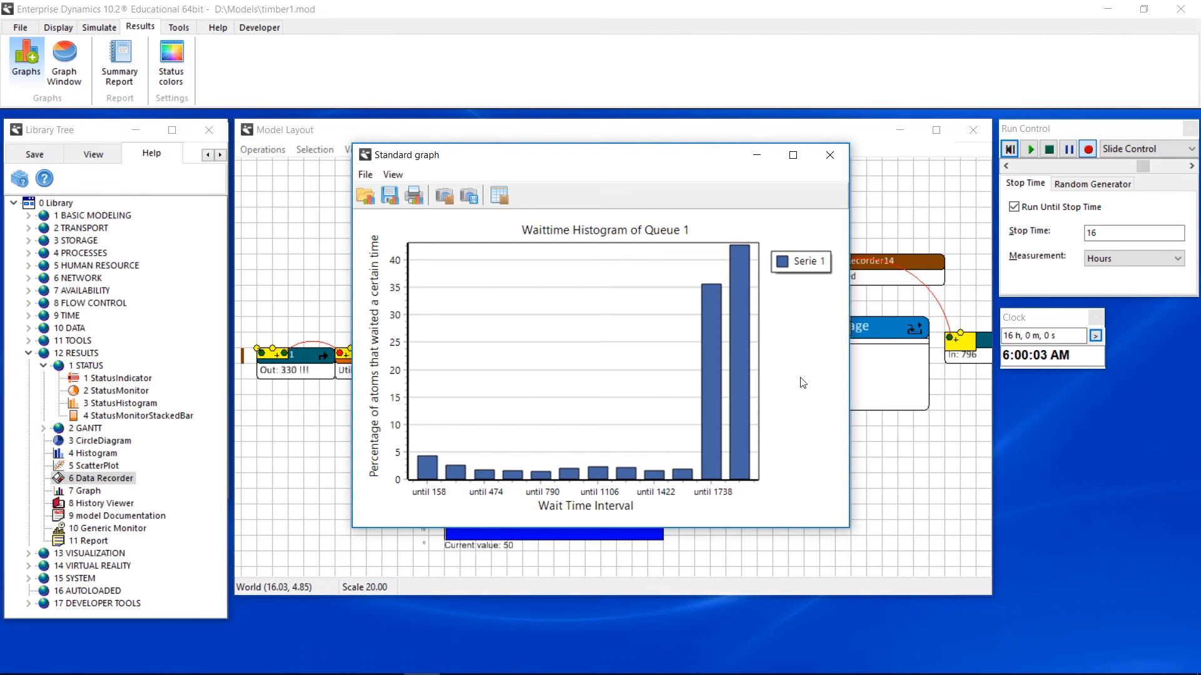
click(829, 157)
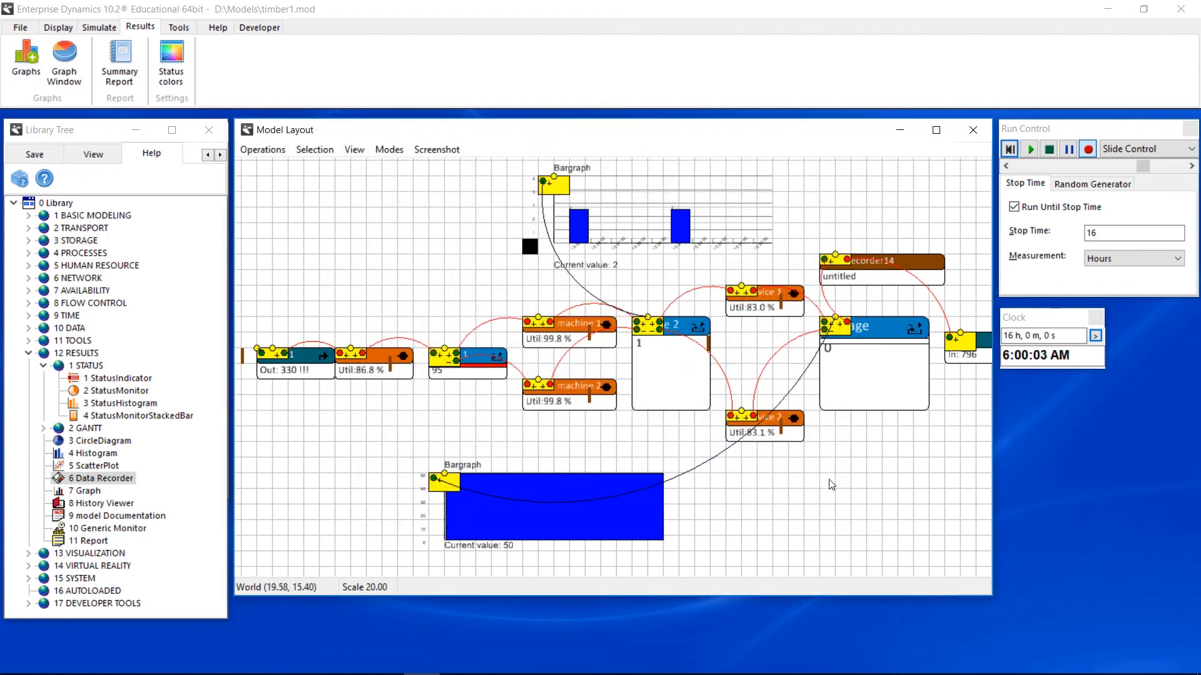